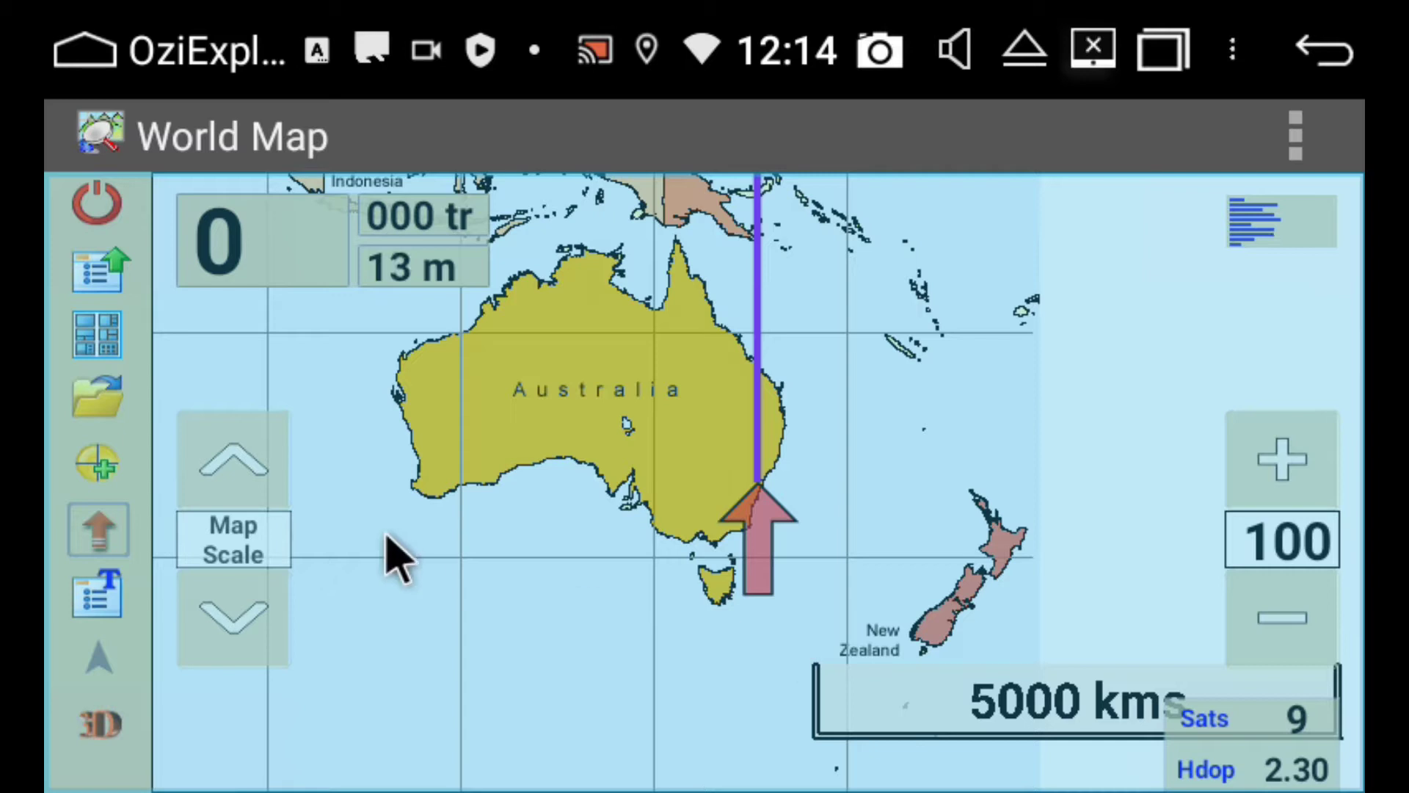
Step: Open the map list for the default OziExplorer/Maps folder, which shows only World.map
{"action": "left_click", "coordinate": [101, 428]}
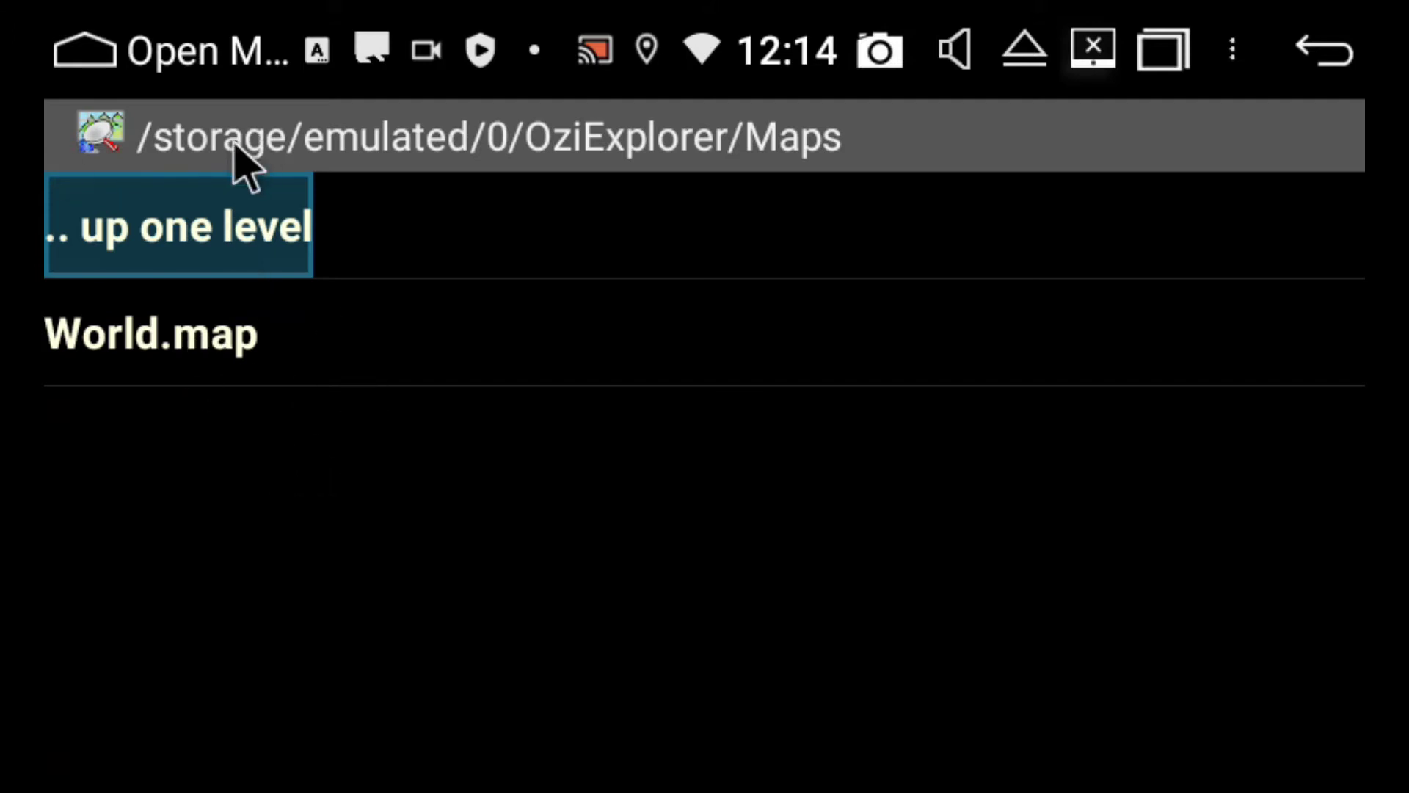
Step: Close the map browser to go back to the World Map of Australia
{"action": "left_click", "coordinate": [1342, 67]}
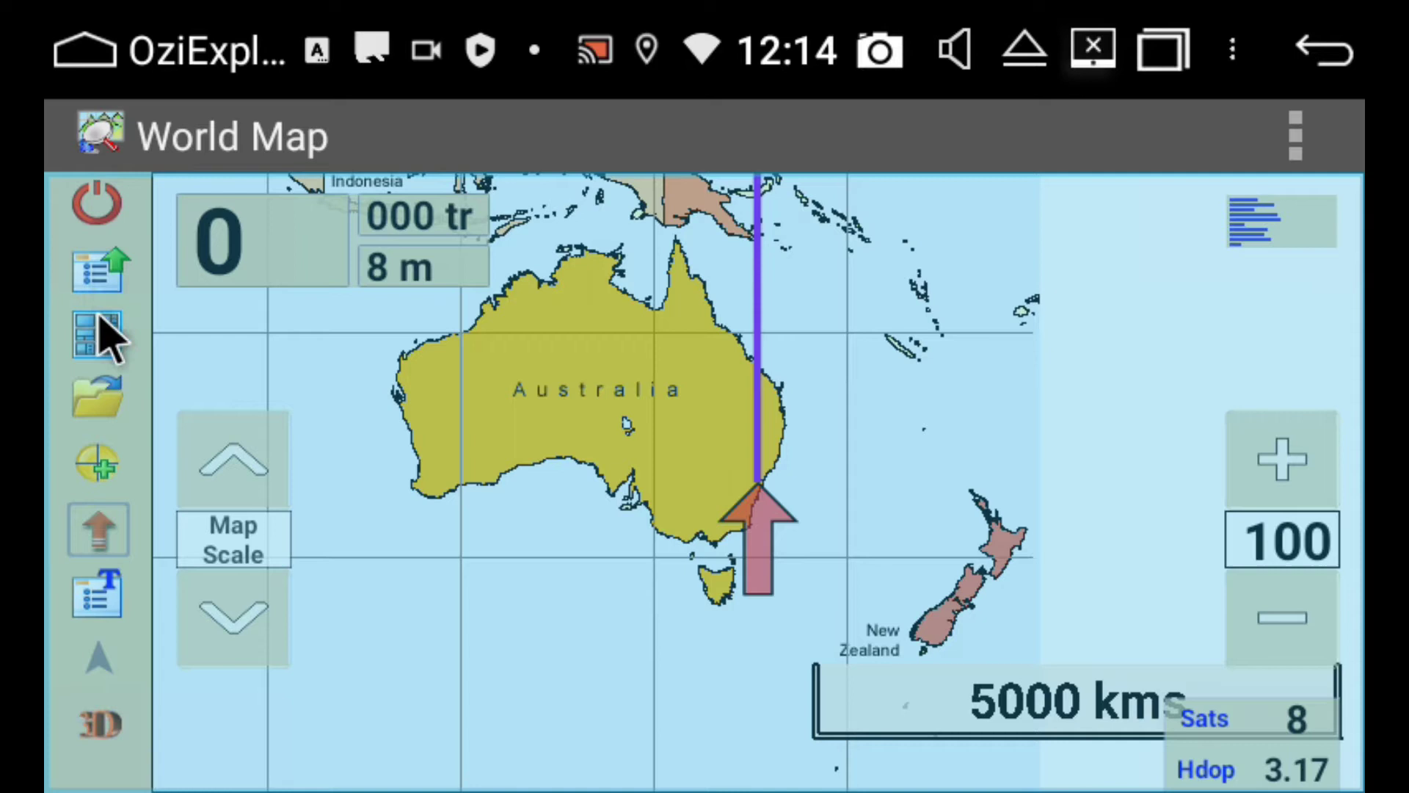
Step: Open General Settings from the Main Menu's Configuration options
{"action": "left_click", "coordinate": [96, 273]}
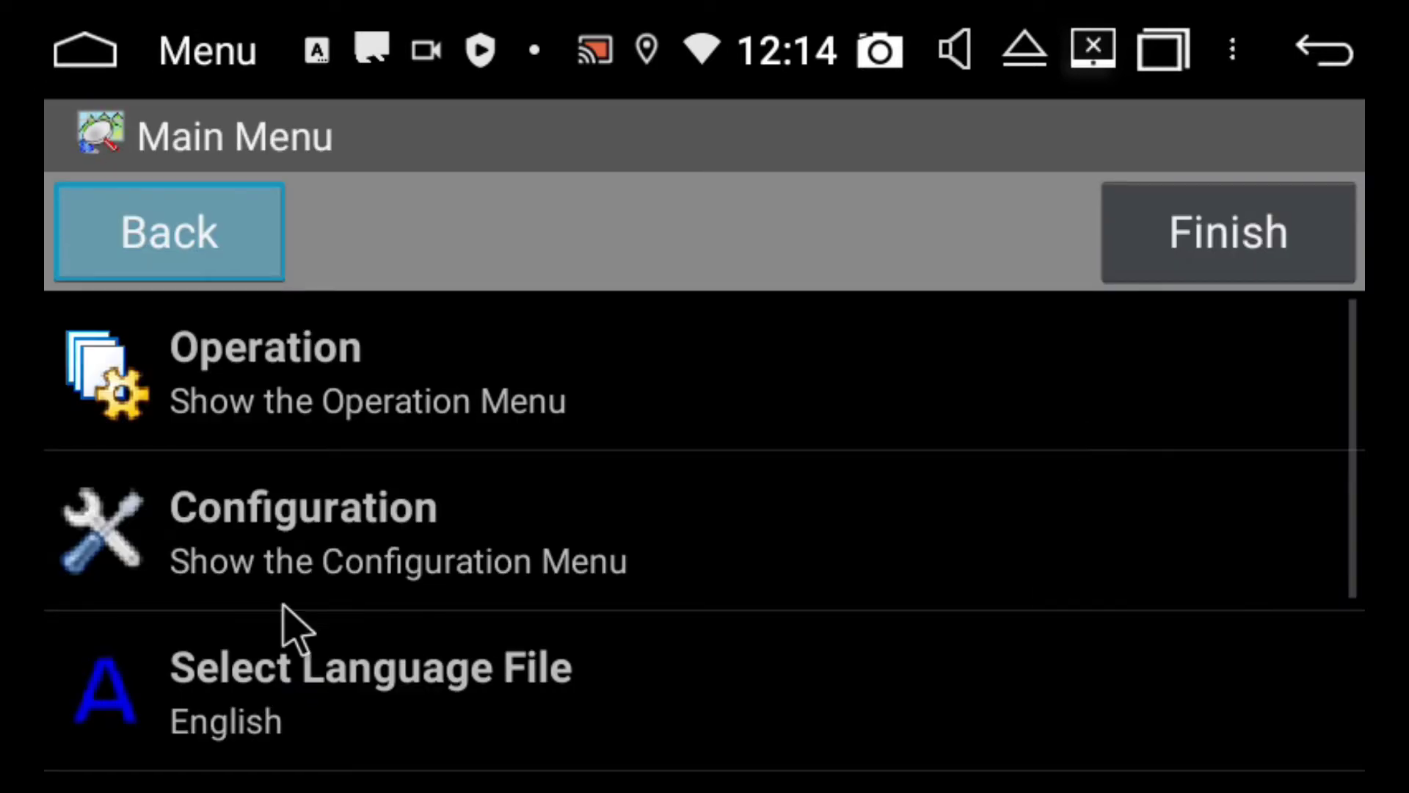
{"action": "left_click", "coordinate": [260, 550]}
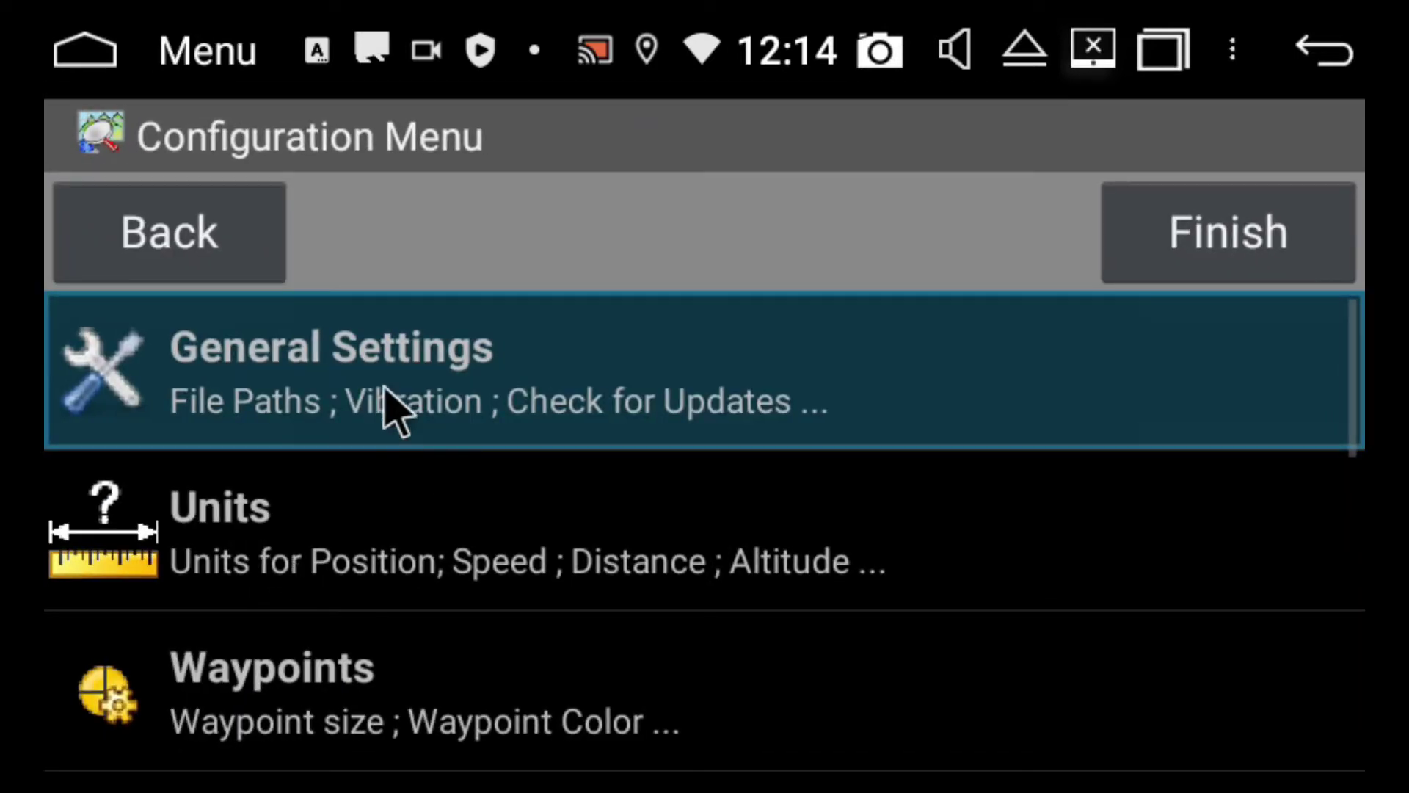
{"action": "left_click", "coordinate": [355, 399]}
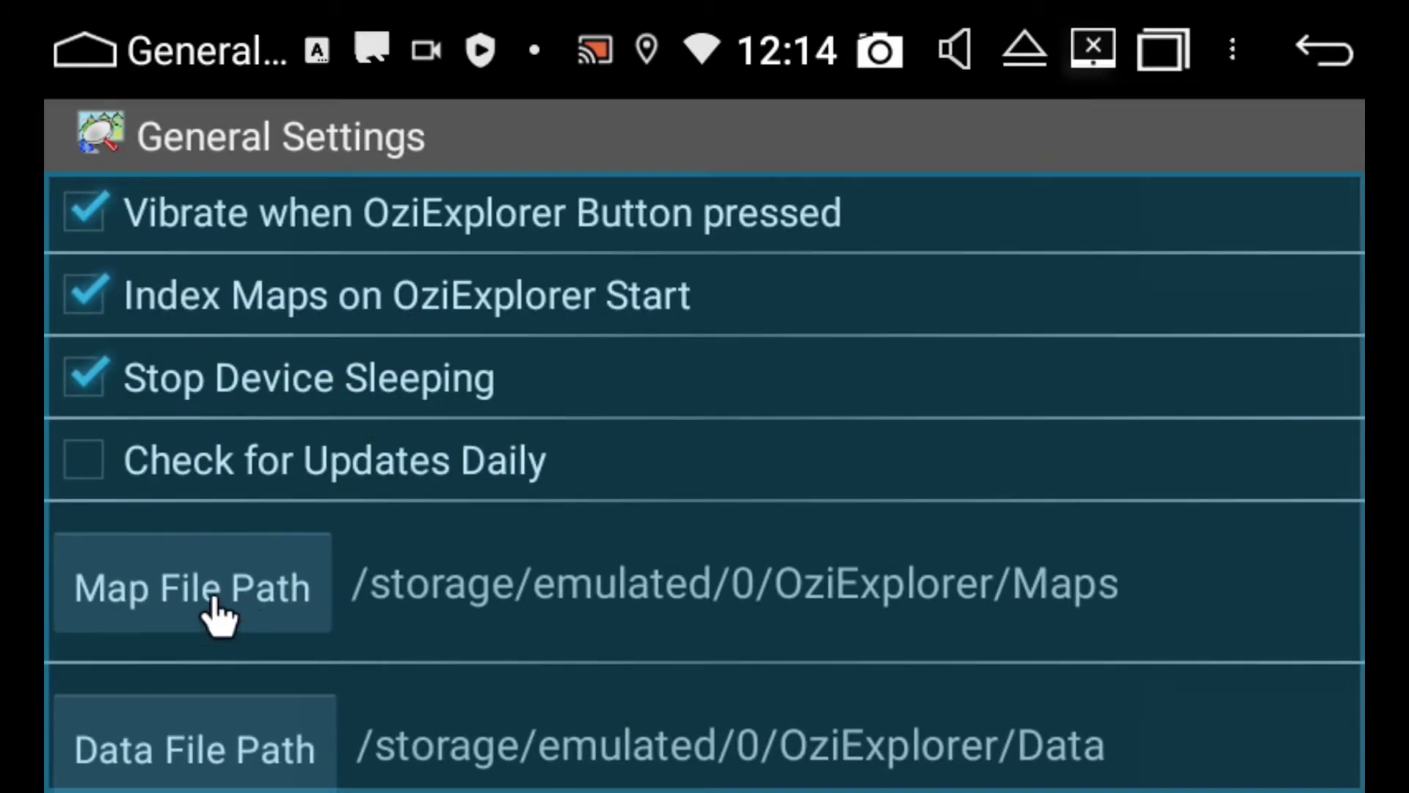
Step: Set the Map File Path to /storage/GPSCard/OziExplorer/Maps
{"action": "left_click", "coordinate": [216, 615]}
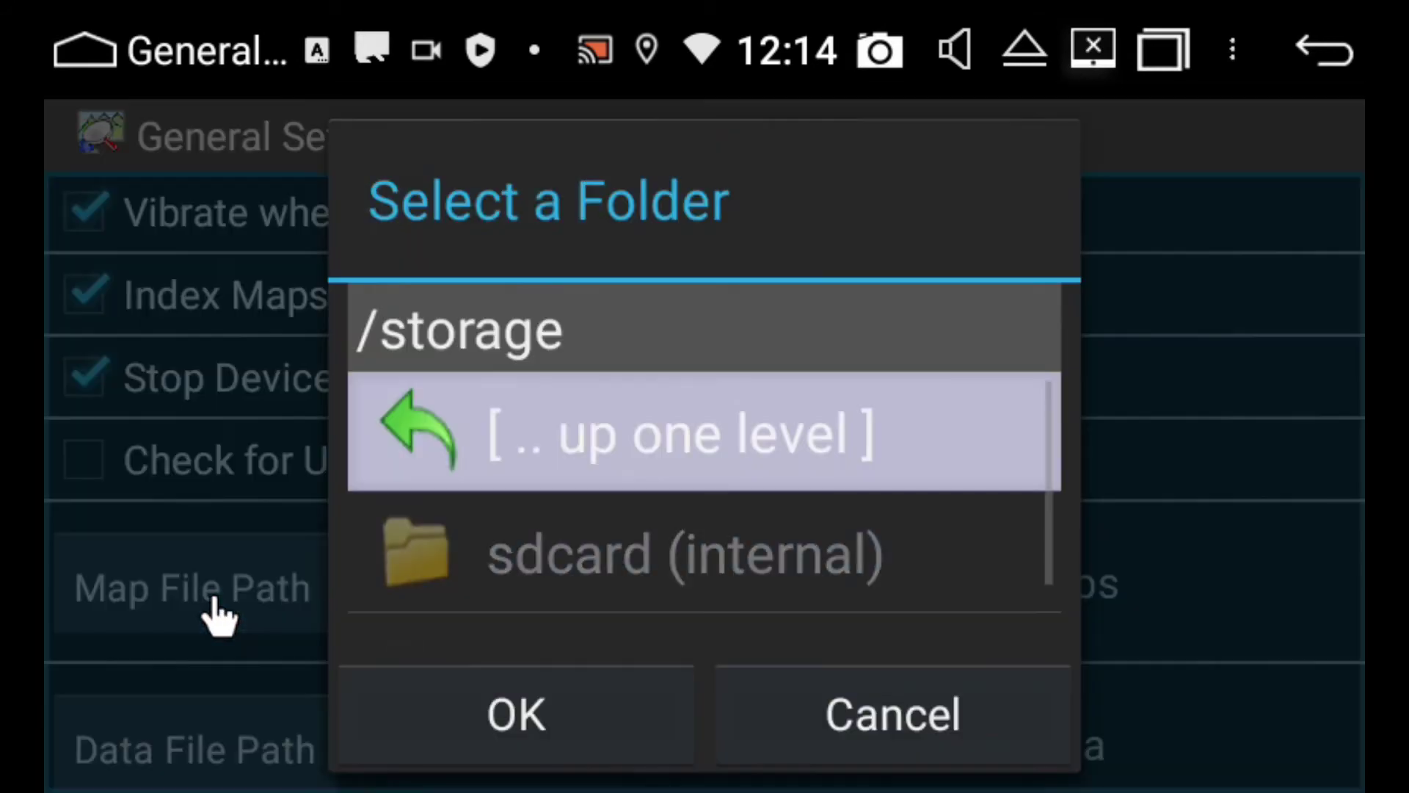
{"action": "left_click_drag", "start_coordinate": [741, 588], "coordinate": [767, 400]}
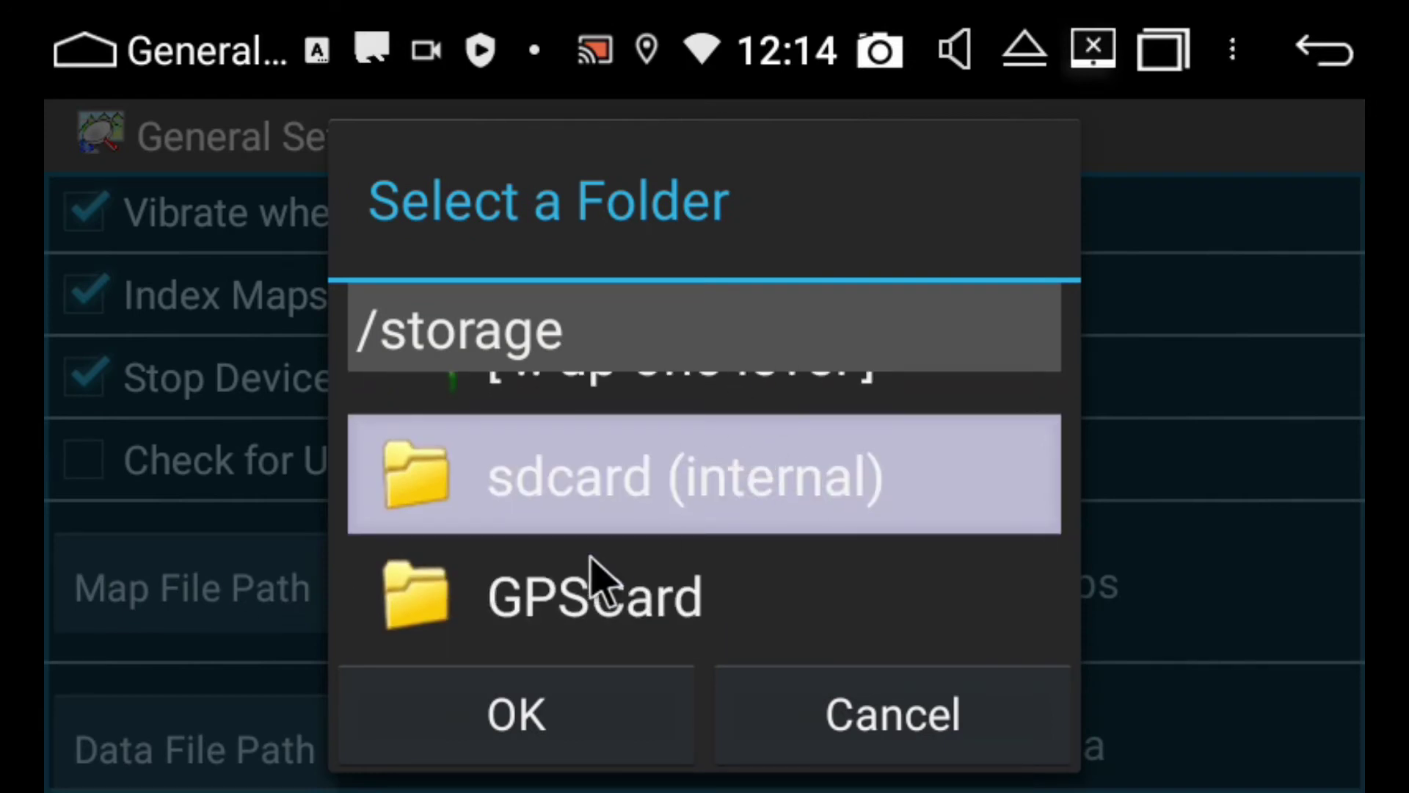
{"action": "left_click", "coordinate": [576, 639]}
{"action": "left_click_drag", "start_coordinate": [582, 607], "coordinate": [607, 431]}
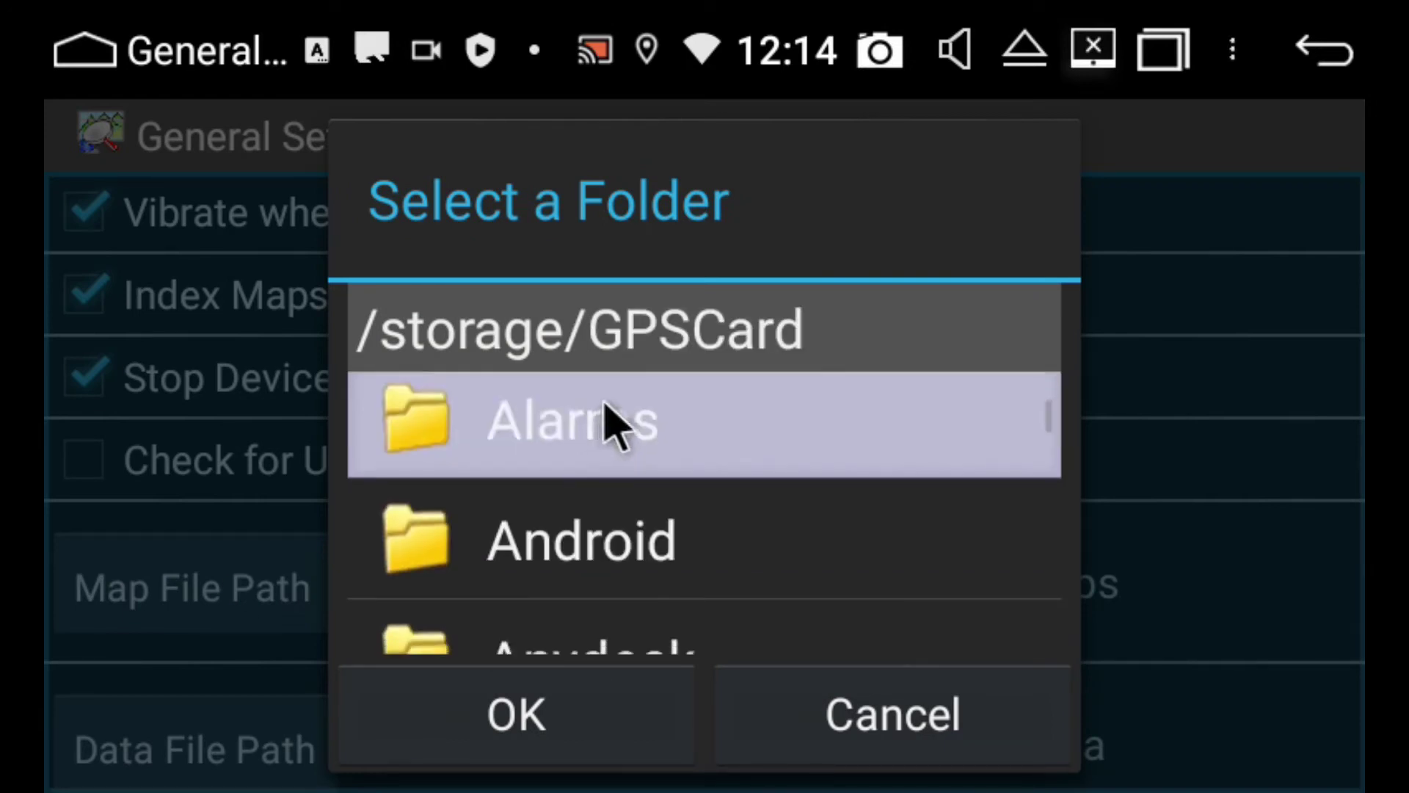
{"action": "left_click_drag", "start_coordinate": [607, 563], "coordinate": [657, 252]}
{"action": "left_click_drag", "start_coordinate": [632, 576], "coordinate": [663, 315]}
{"action": "left_click_drag", "start_coordinate": [598, 530], "coordinate": [607, 362]}
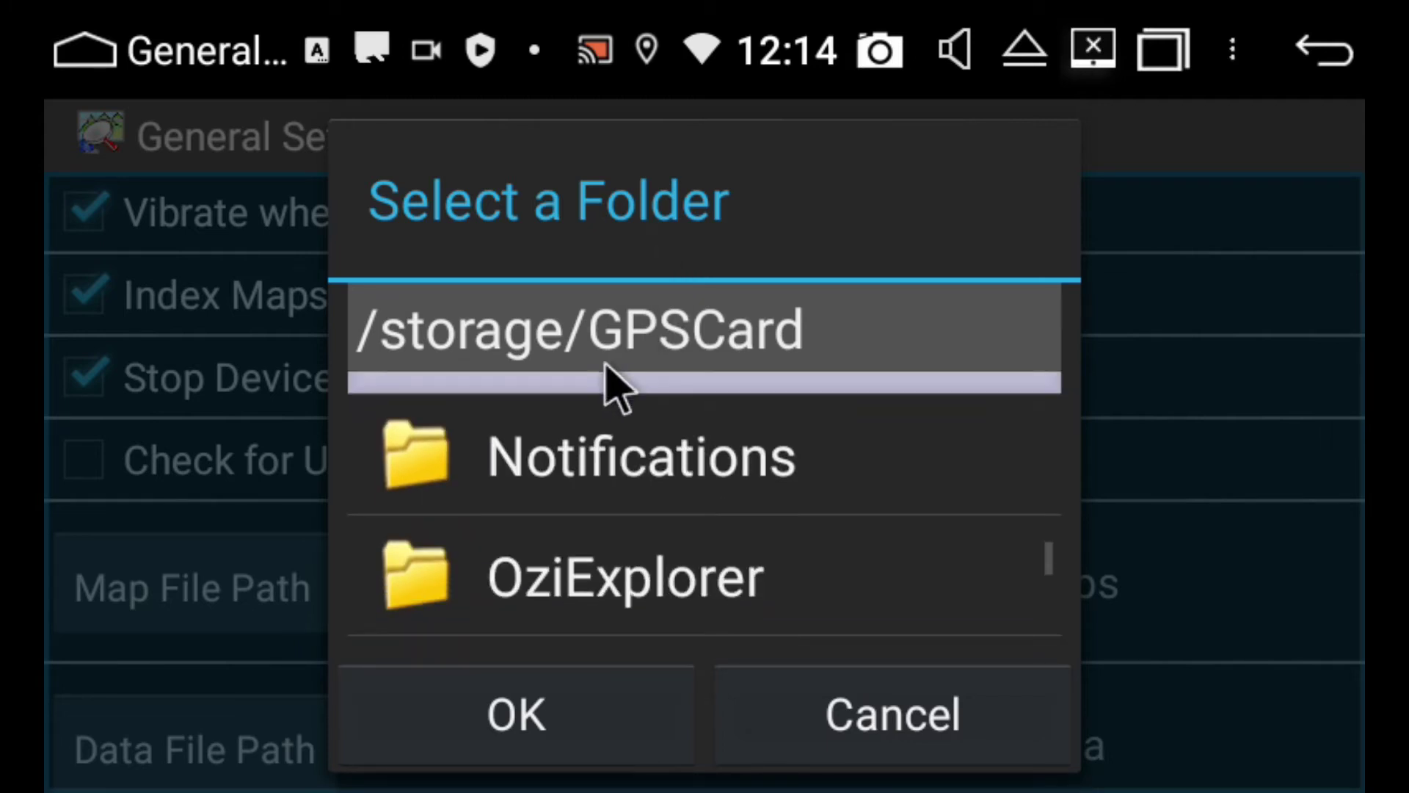
{"action": "left_click", "coordinate": [585, 562]}
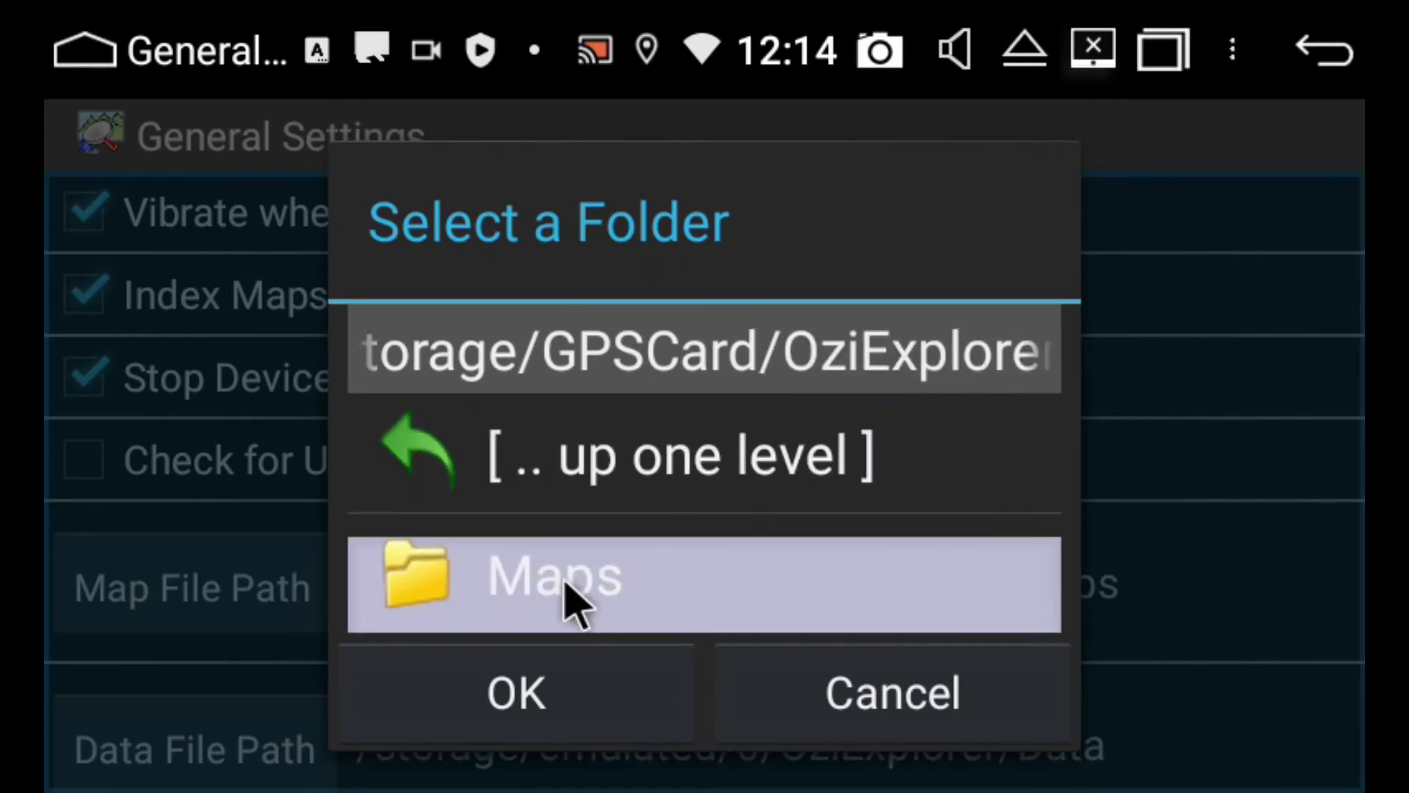
{"action": "left_click", "coordinate": [521, 595]}
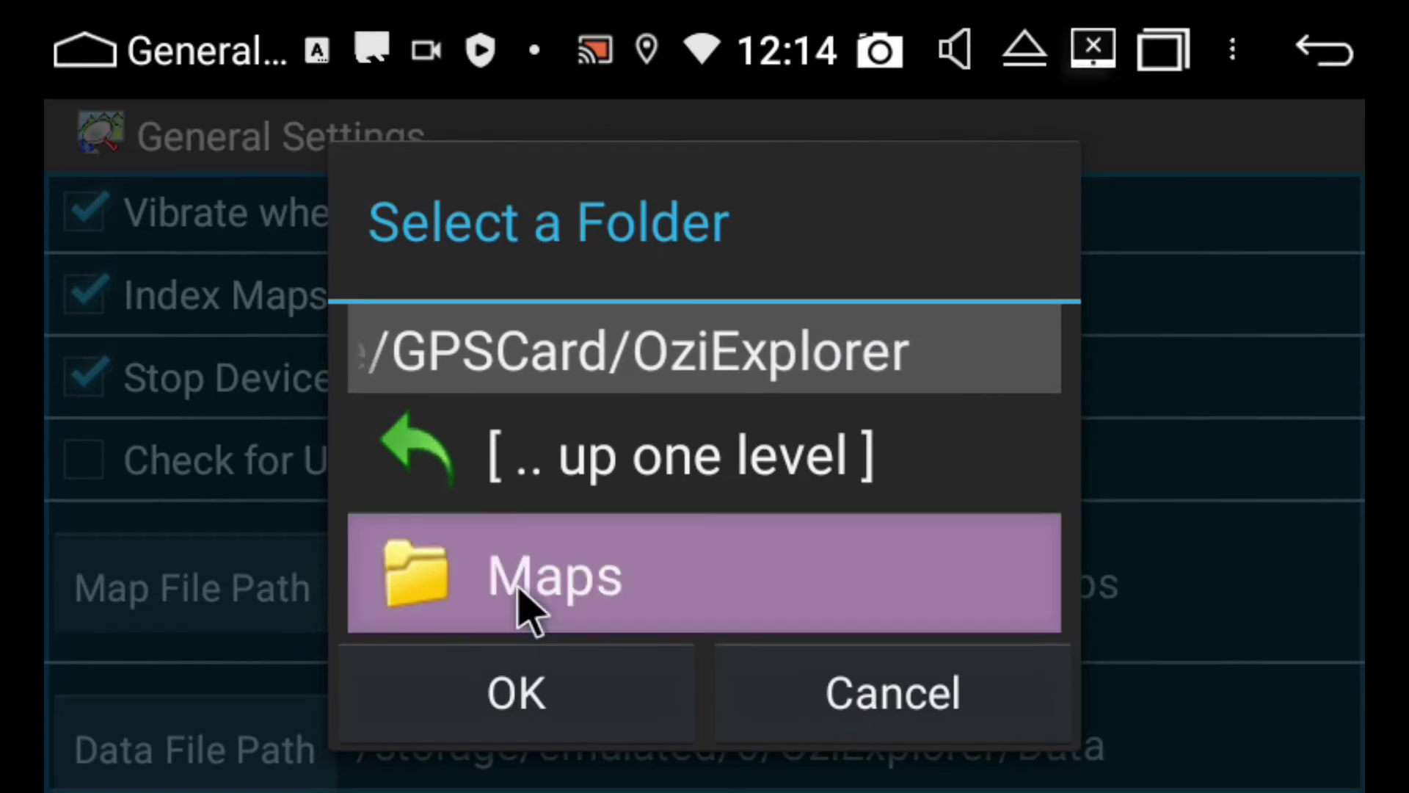
{"action": "left_click", "coordinate": [522, 716]}
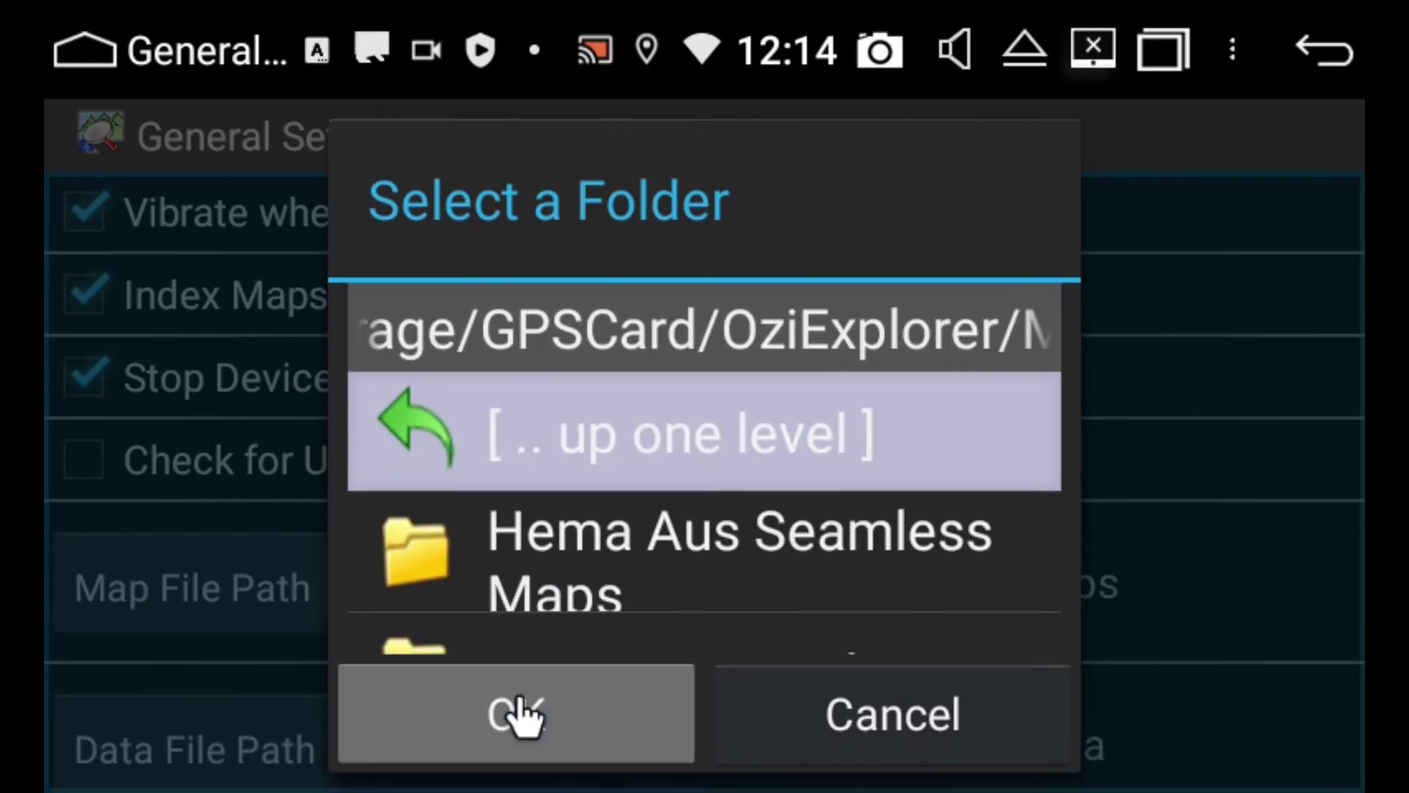
{"action": "scroll", "coordinate": [514, 584], "scroll_direction": "down", "scroll_amount": 3}
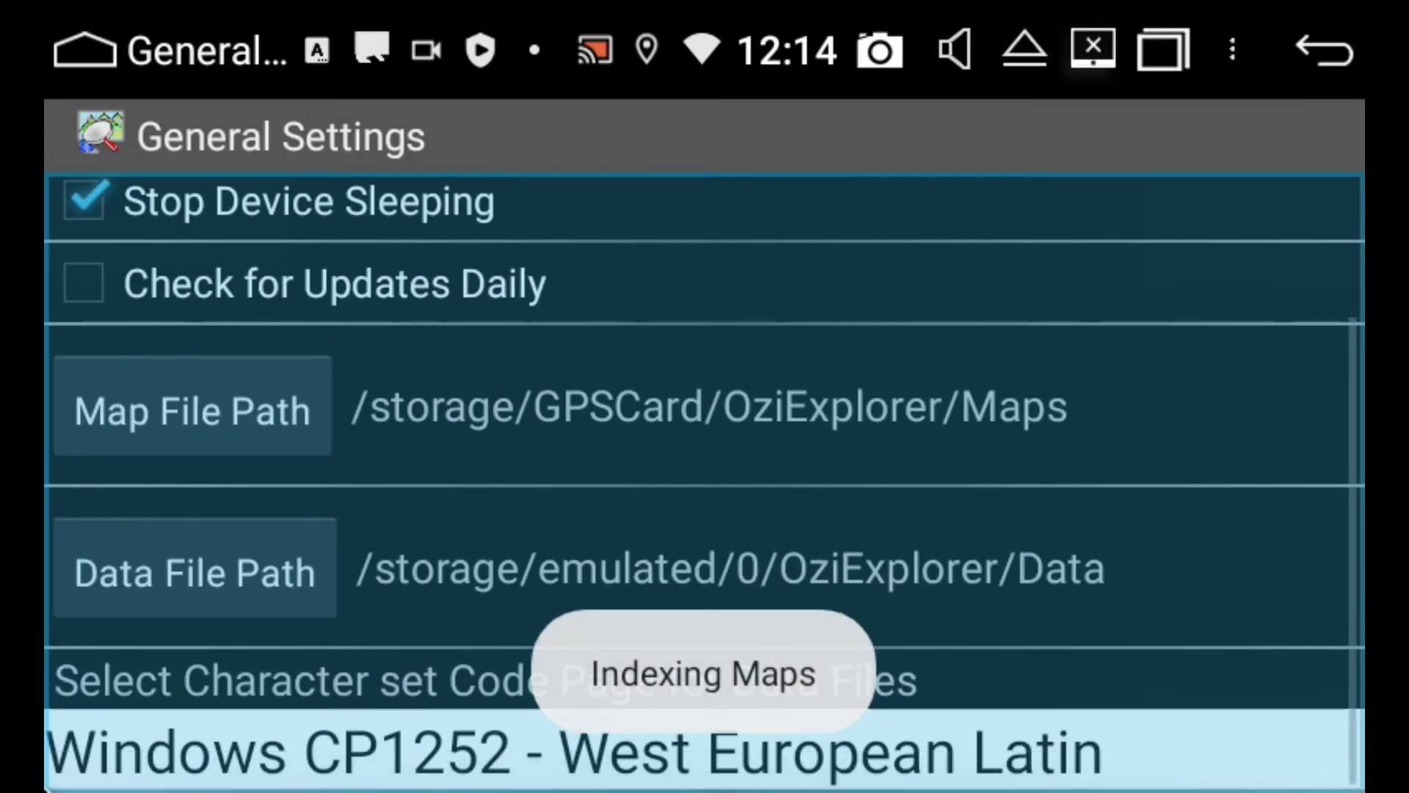
Step: Set the Data File Path to the GPSCard OziExplorer folder and exit General Settings
{"action": "left_click", "coordinate": [213, 587]}
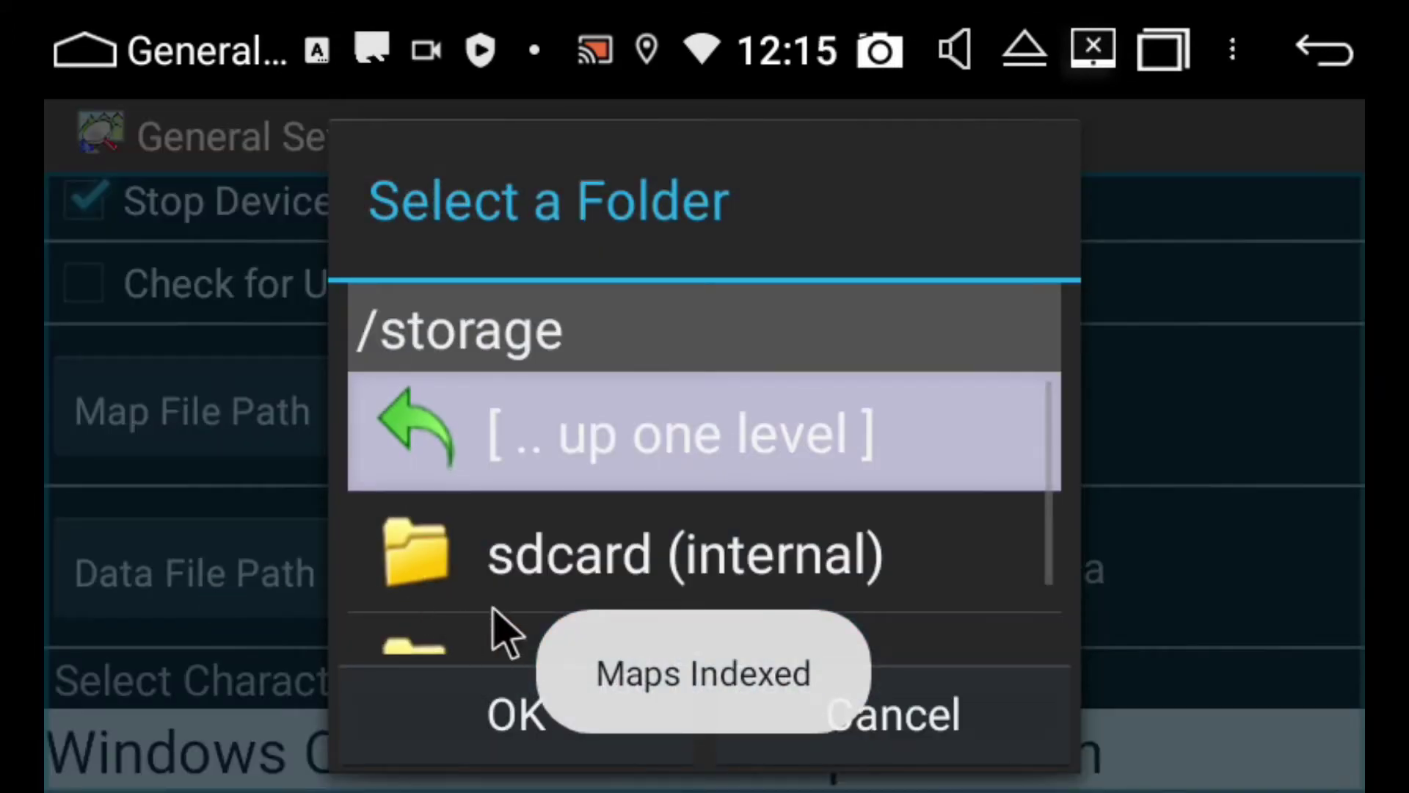
{"action": "scroll", "coordinate": [566, 377], "scroll_direction": "down", "scroll_amount": 2}
{"action": "left_click", "coordinate": [535, 618]}
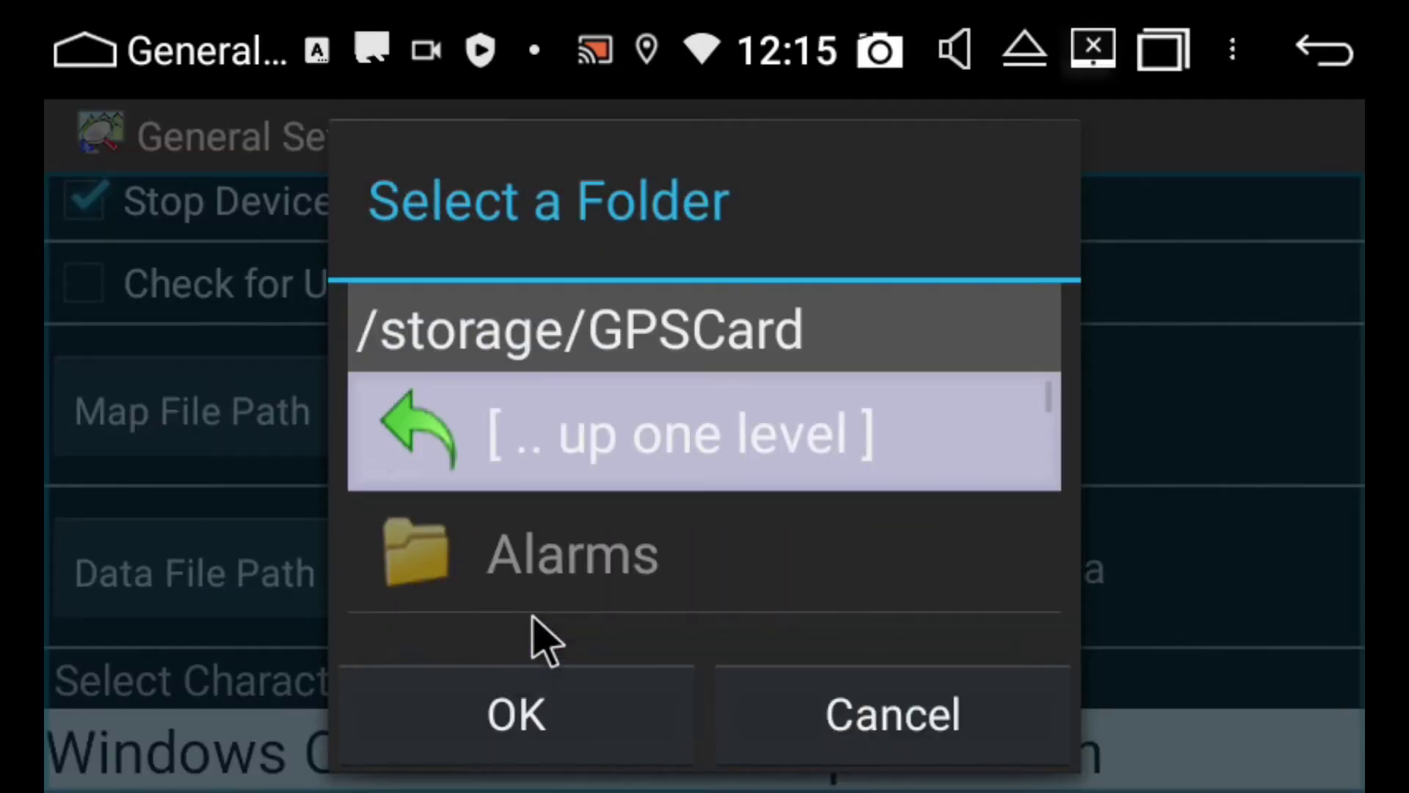
{"action": "left_click_drag", "start_coordinate": [566, 597], "coordinate": [645, 315]}
{"action": "left_click_drag", "start_coordinate": [617, 582], "coordinate": [663, 328]}
{"action": "left_click_drag", "start_coordinate": [629, 582], "coordinate": [676, 252]}
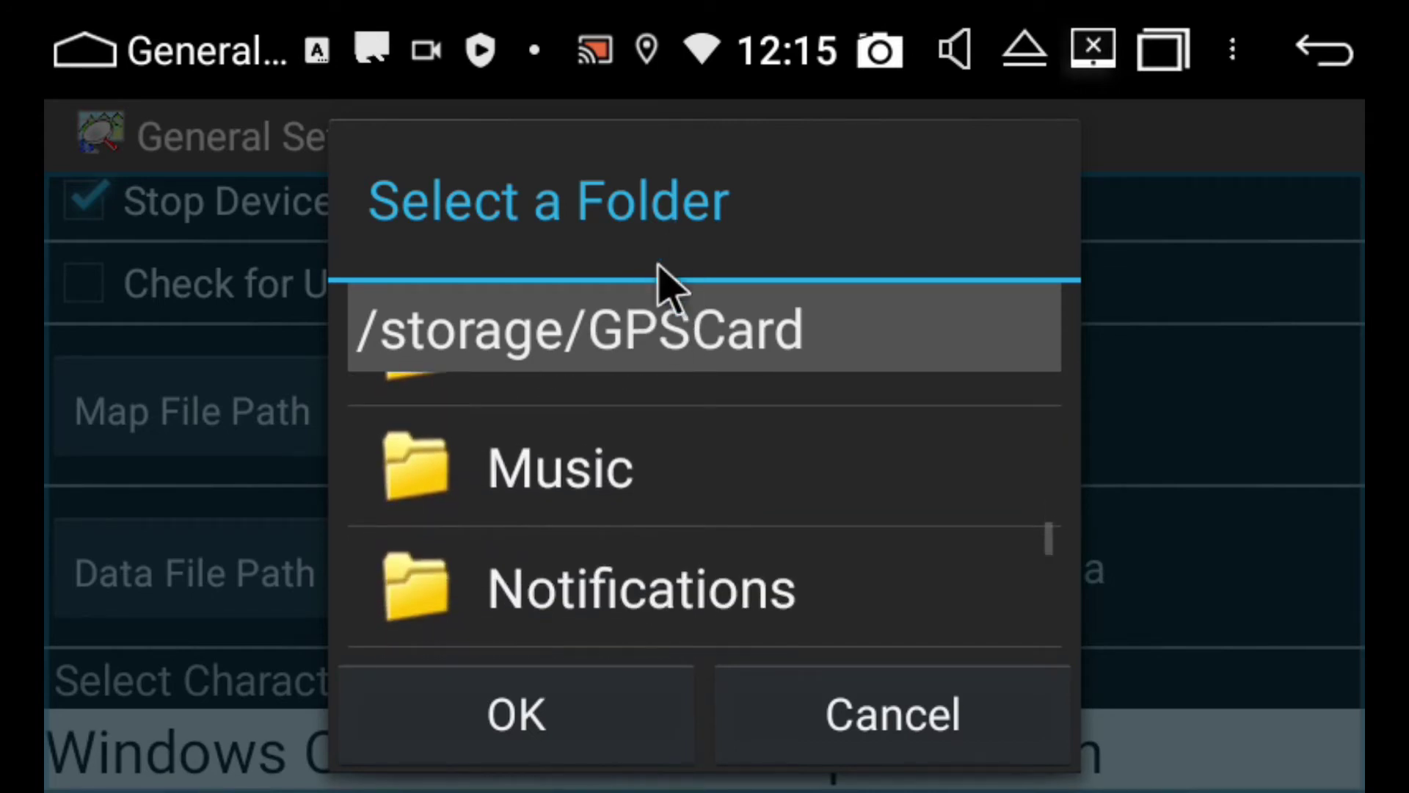
{"action": "left_click_drag", "start_coordinate": [591, 645], "coordinate": [629, 441]}
{"action": "left_click", "coordinate": [604, 560]}
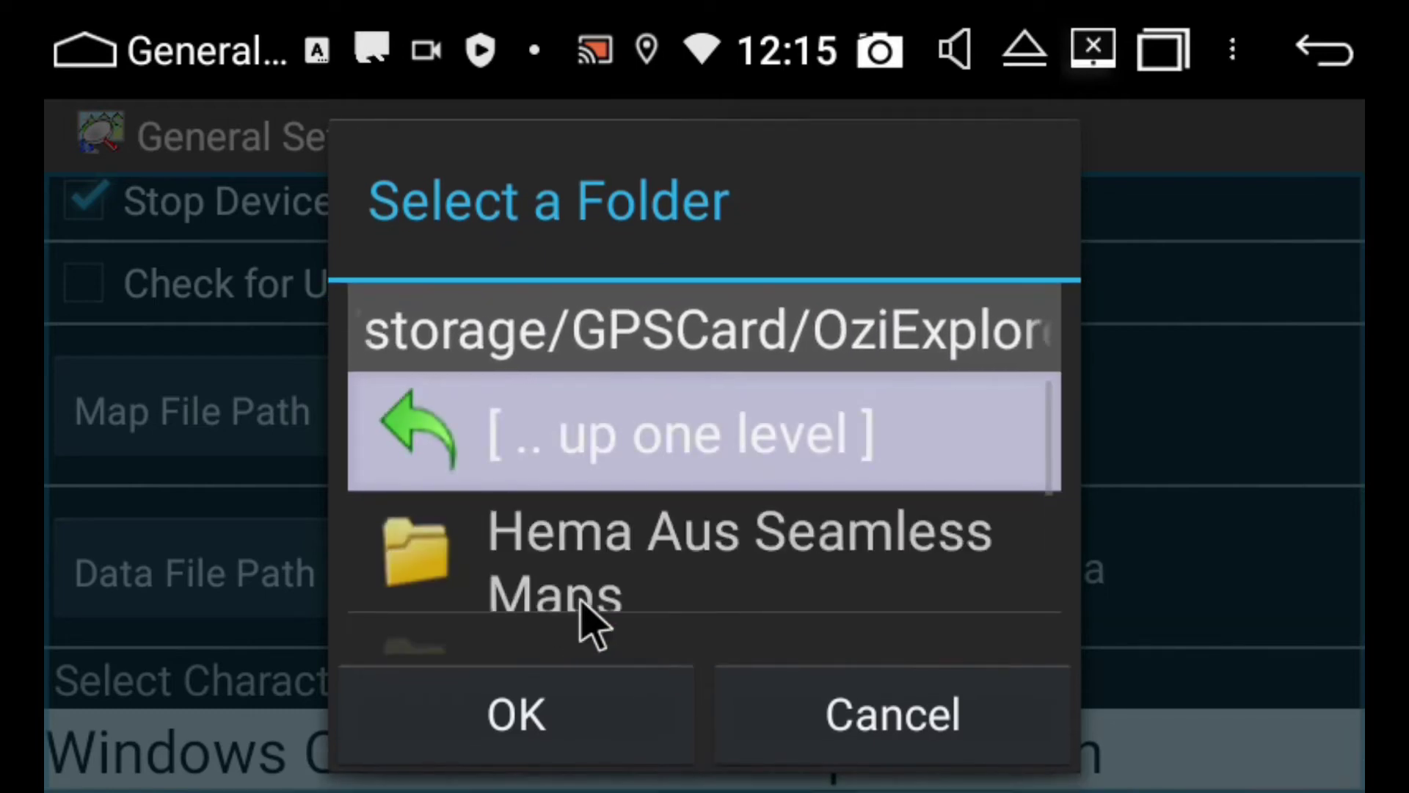
{"action": "left_click", "coordinate": [522, 717]}
{"action": "left_click", "coordinate": [1327, 53]}
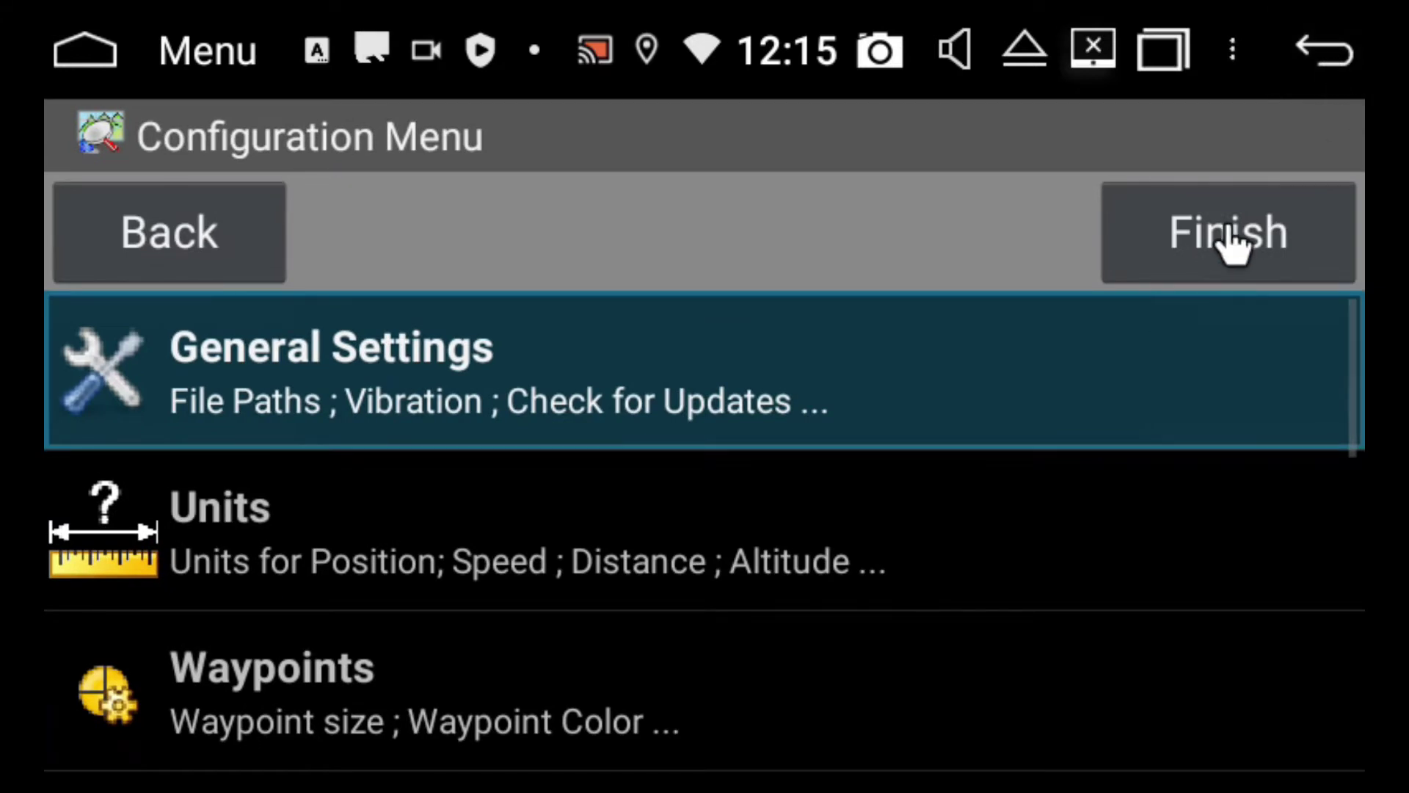
Step: Finish the configuration, quit OziExplorer with Yes, and relaunch it
{"action": "left_click", "coordinate": [1230, 242]}
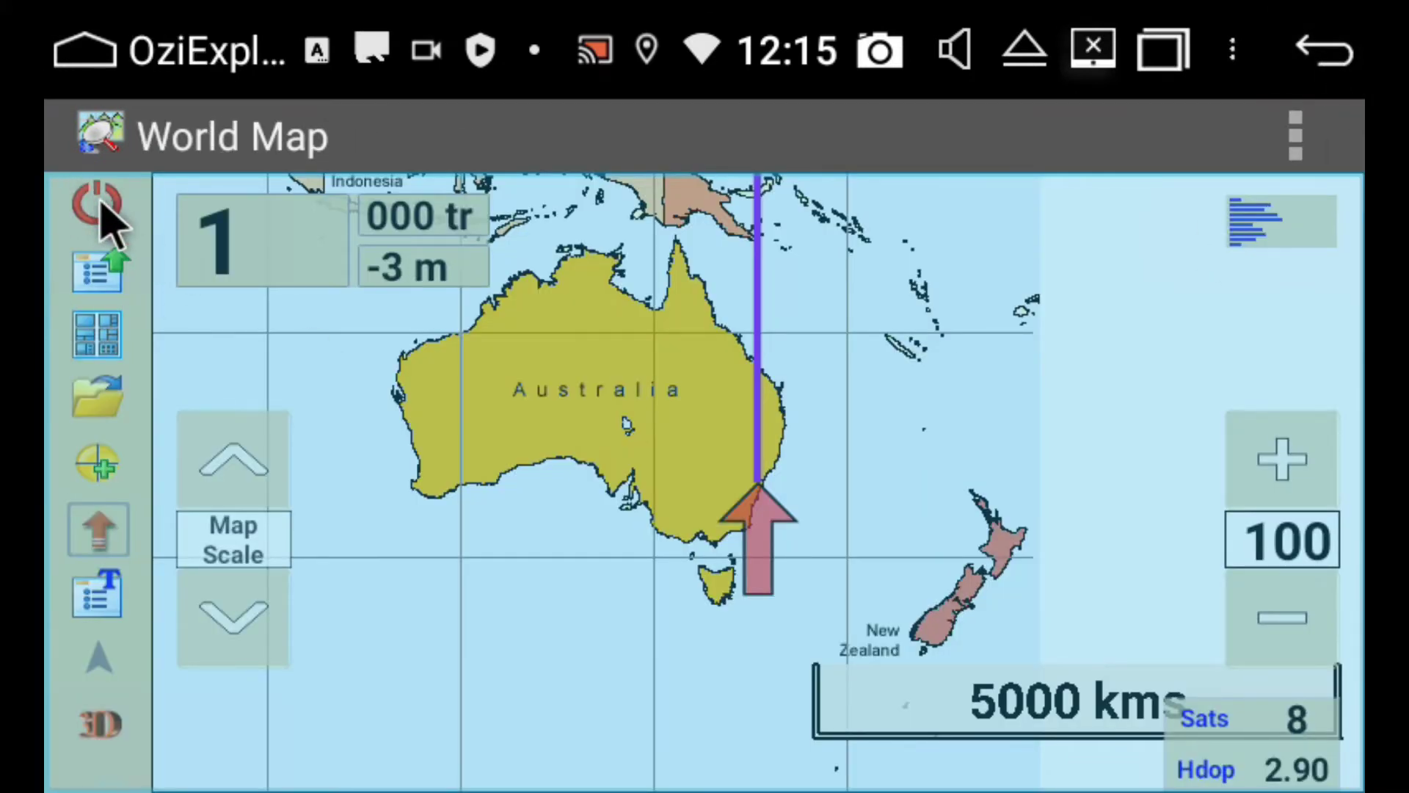
{"action": "left_click", "coordinate": [101, 205]}
{"action": "left_click", "coordinate": [943, 543]}
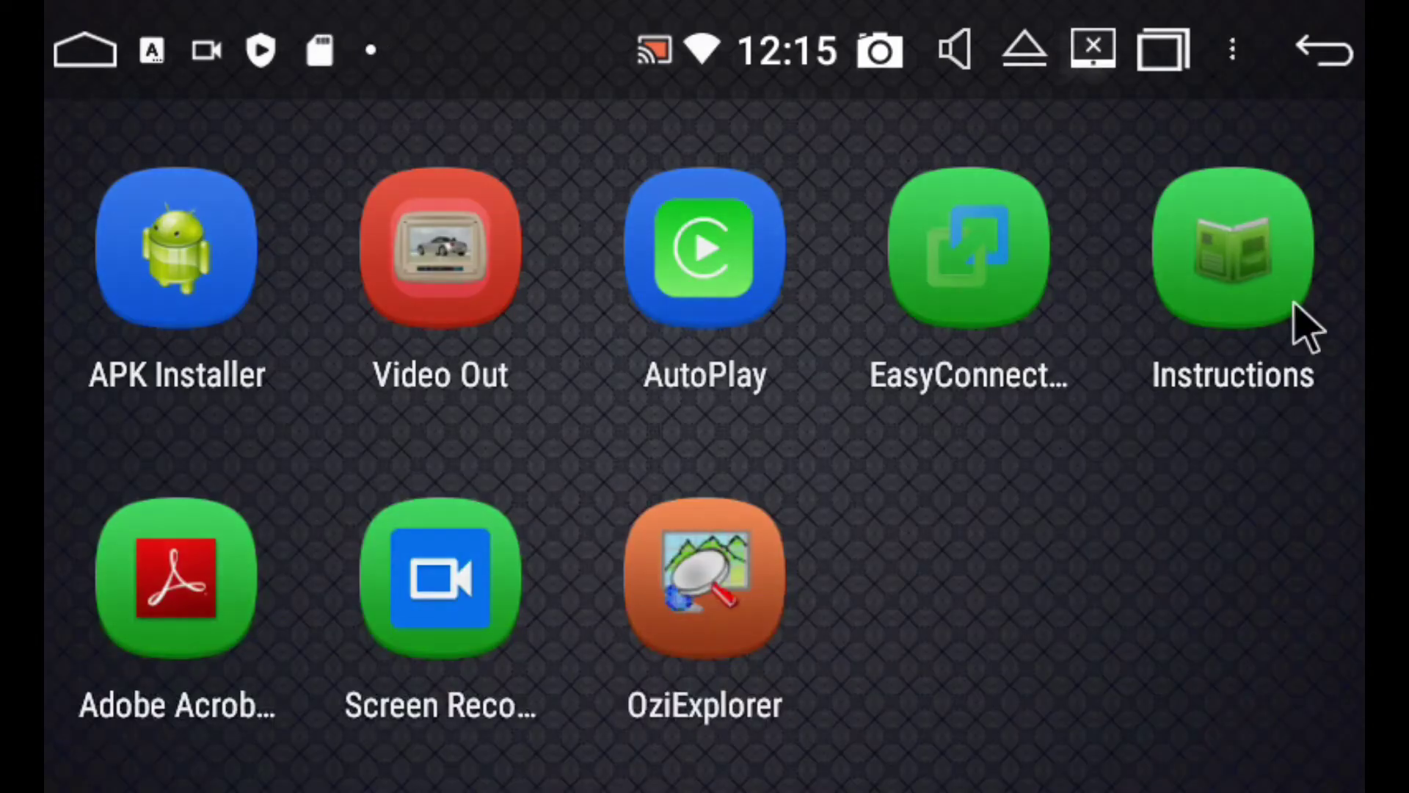
{"action": "left_click", "coordinate": [679, 576]}
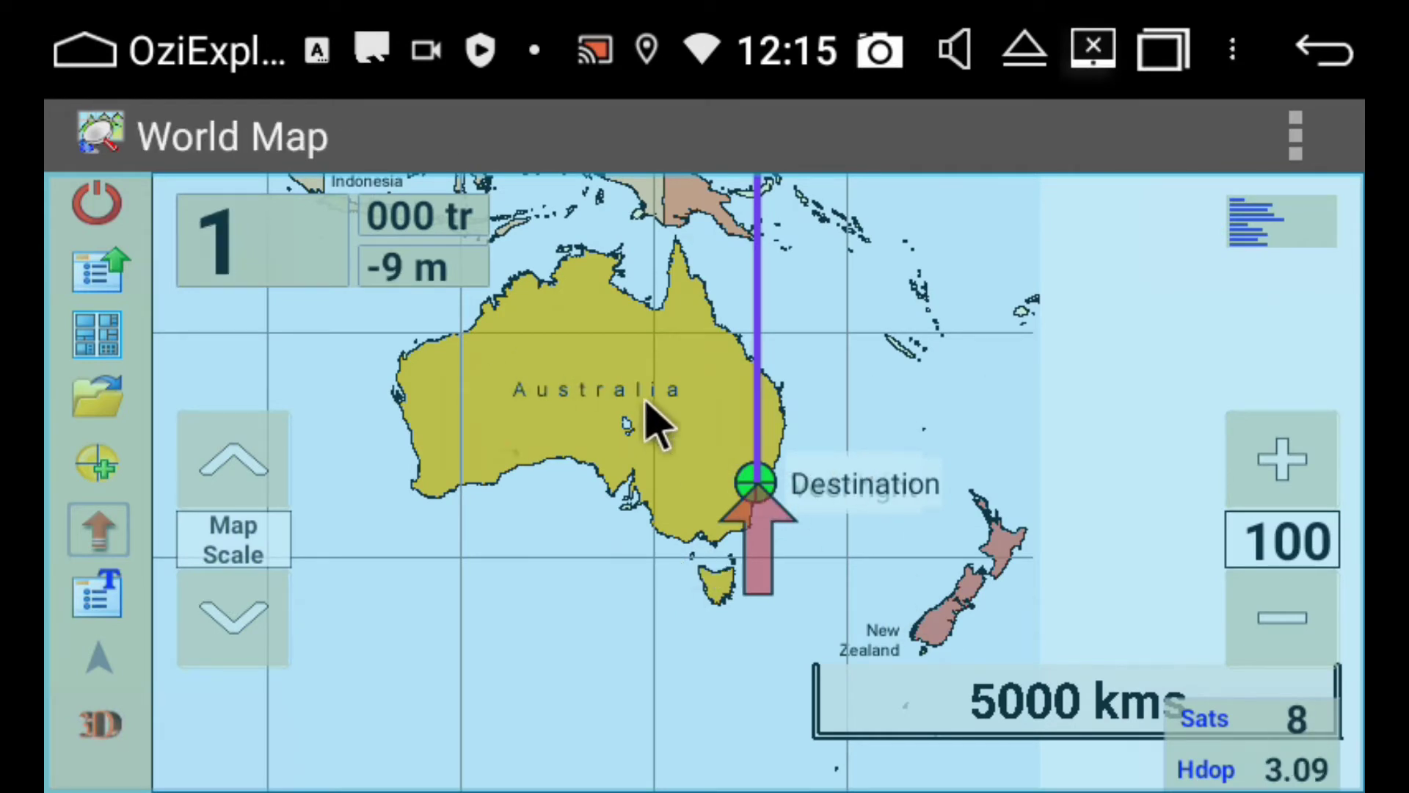
Step: Open Hema Explorer 150k Map 1510.map from Hema Aus Seamless Maps and try panning it
{"action": "left_click", "coordinate": [98, 400]}
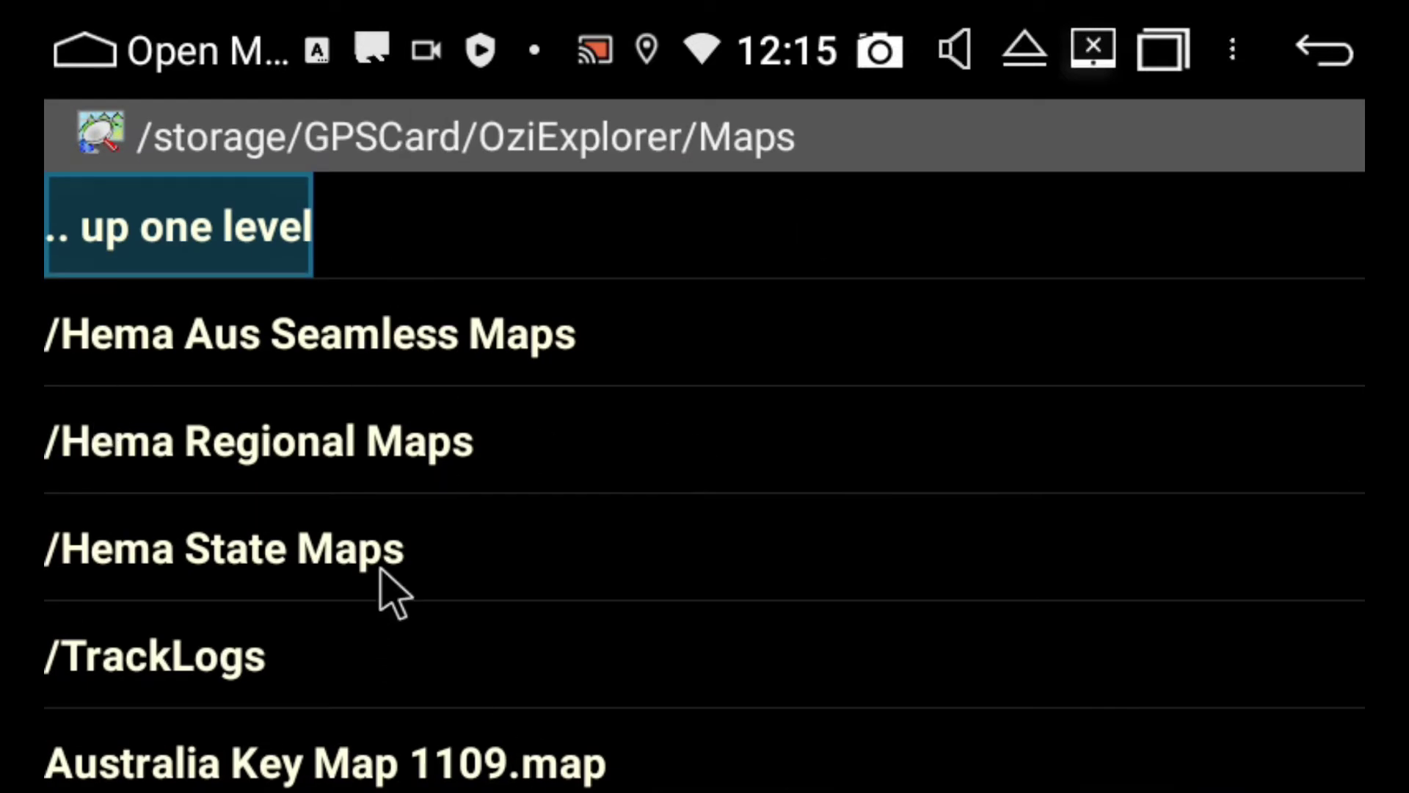
{"action": "left_click", "coordinate": [374, 338]}
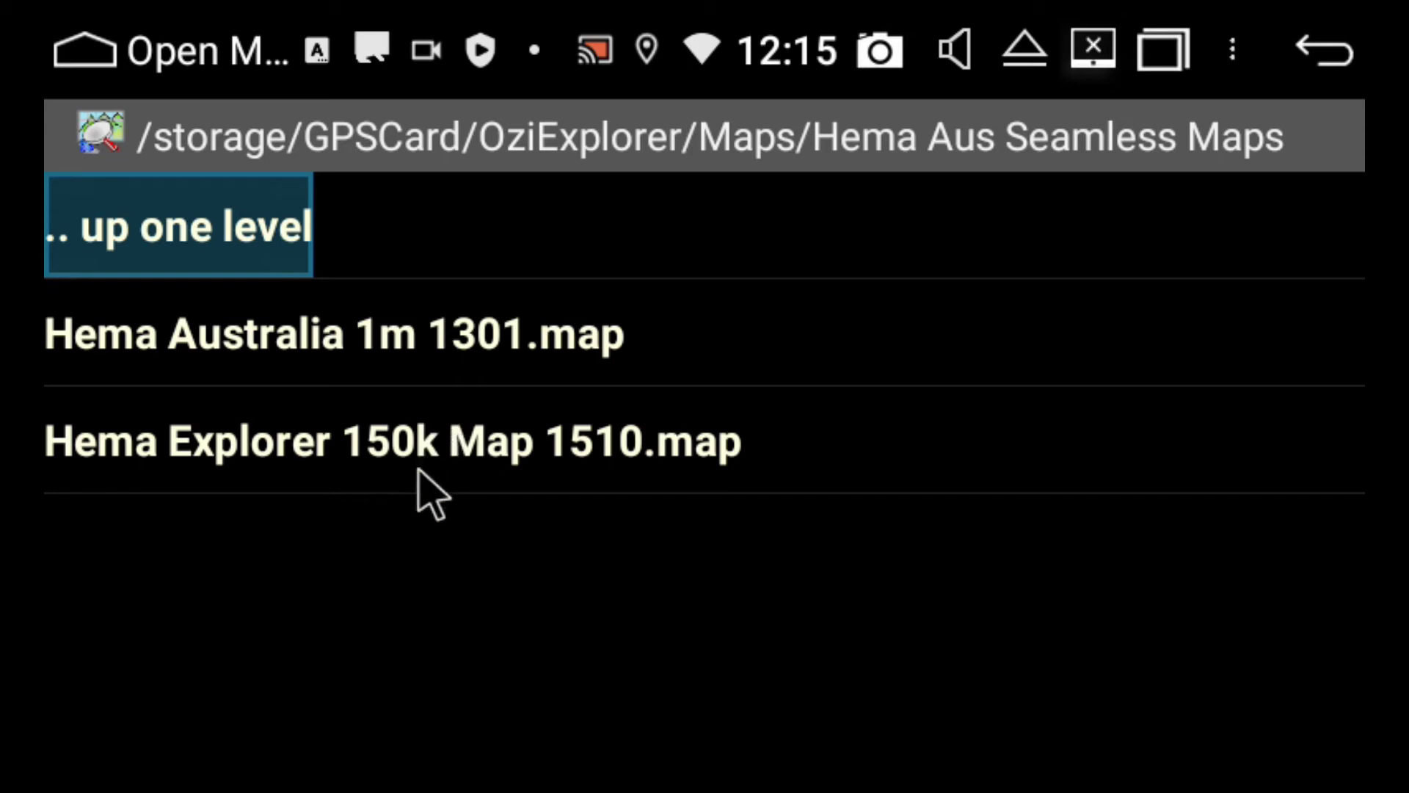
{"action": "left_click", "coordinate": [400, 477]}
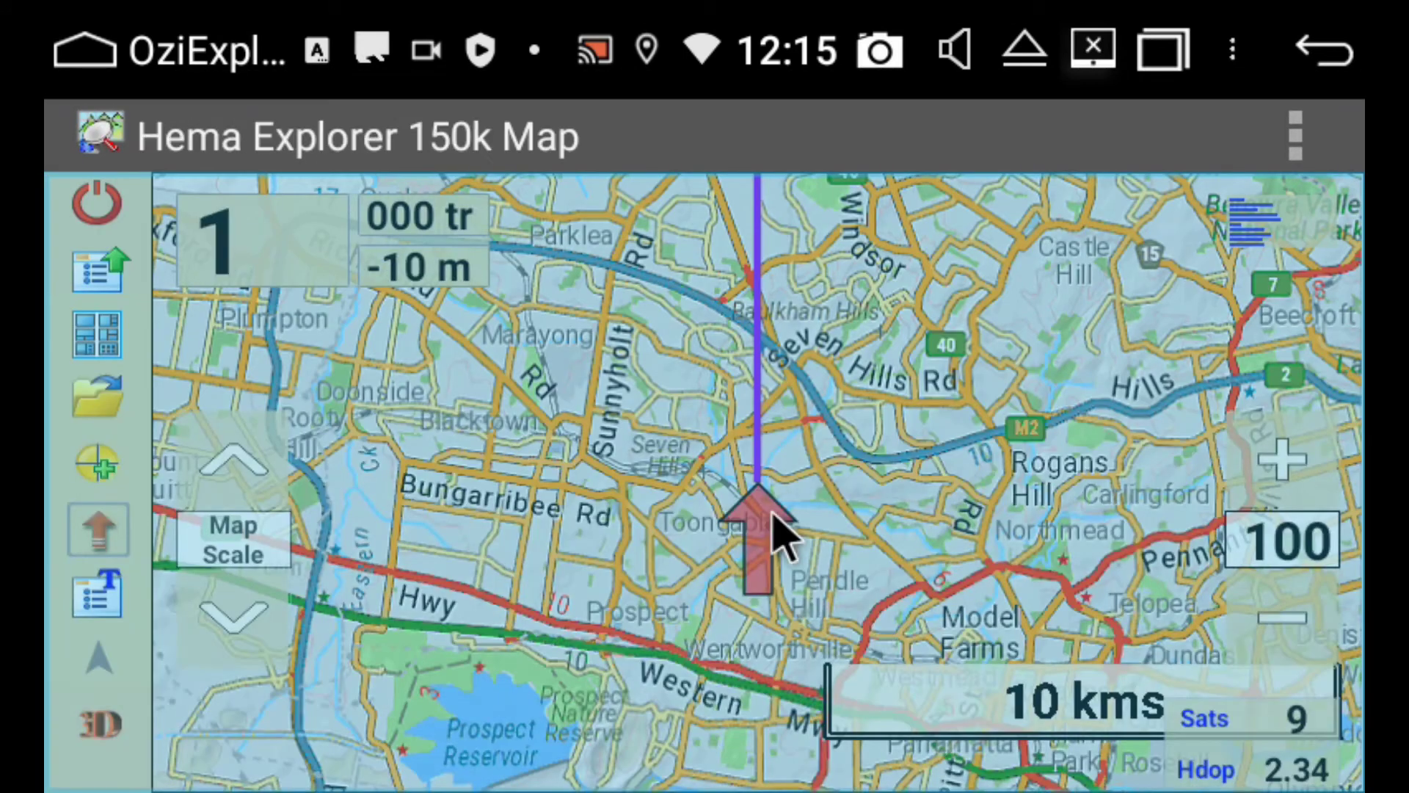
{"action": "left_click_drag", "start_coordinate": [808, 440], "coordinate": [651, 441]}
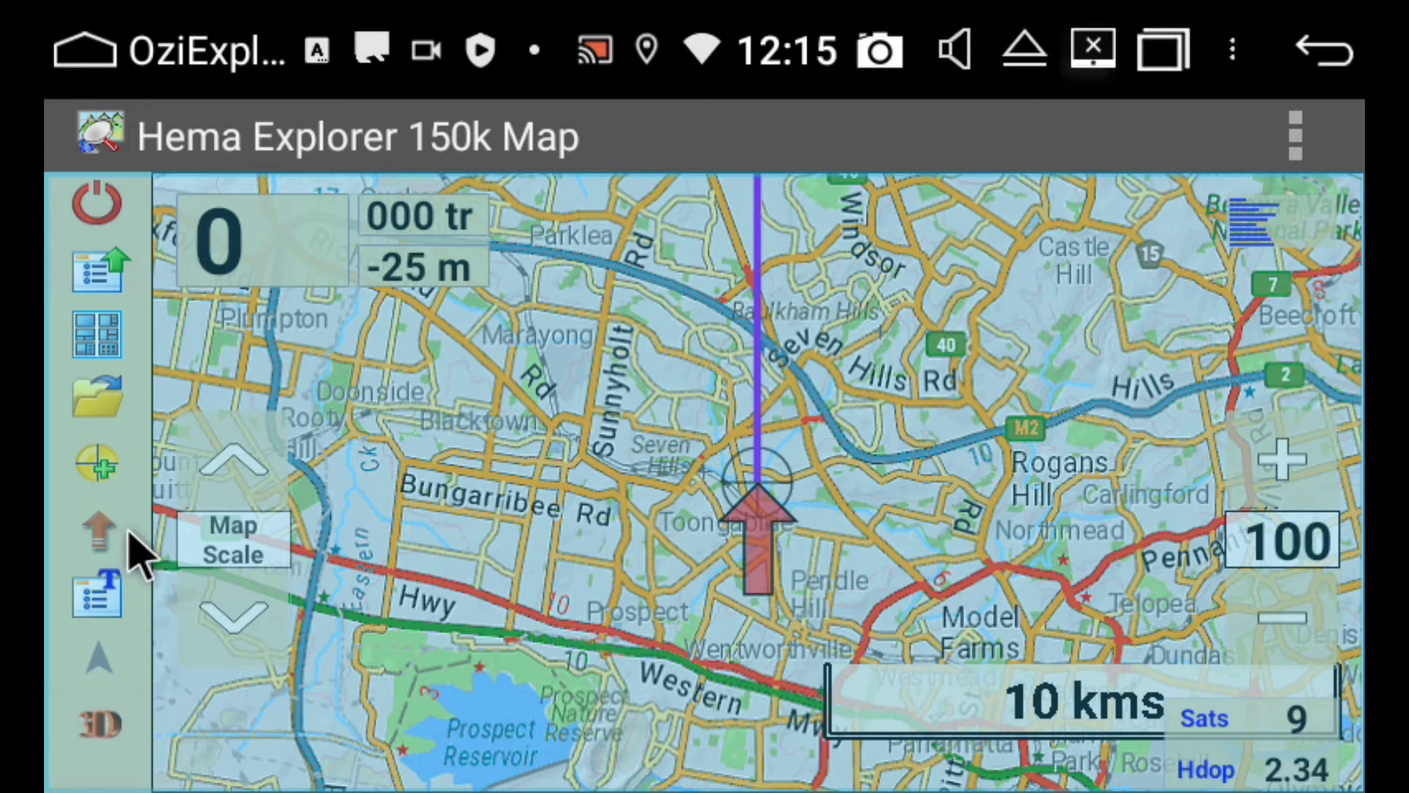
Step: Turn off GPS position tracking and pan the map north toward Kellyville and Glenhaven
{"action": "left_click", "coordinate": [126, 531]}
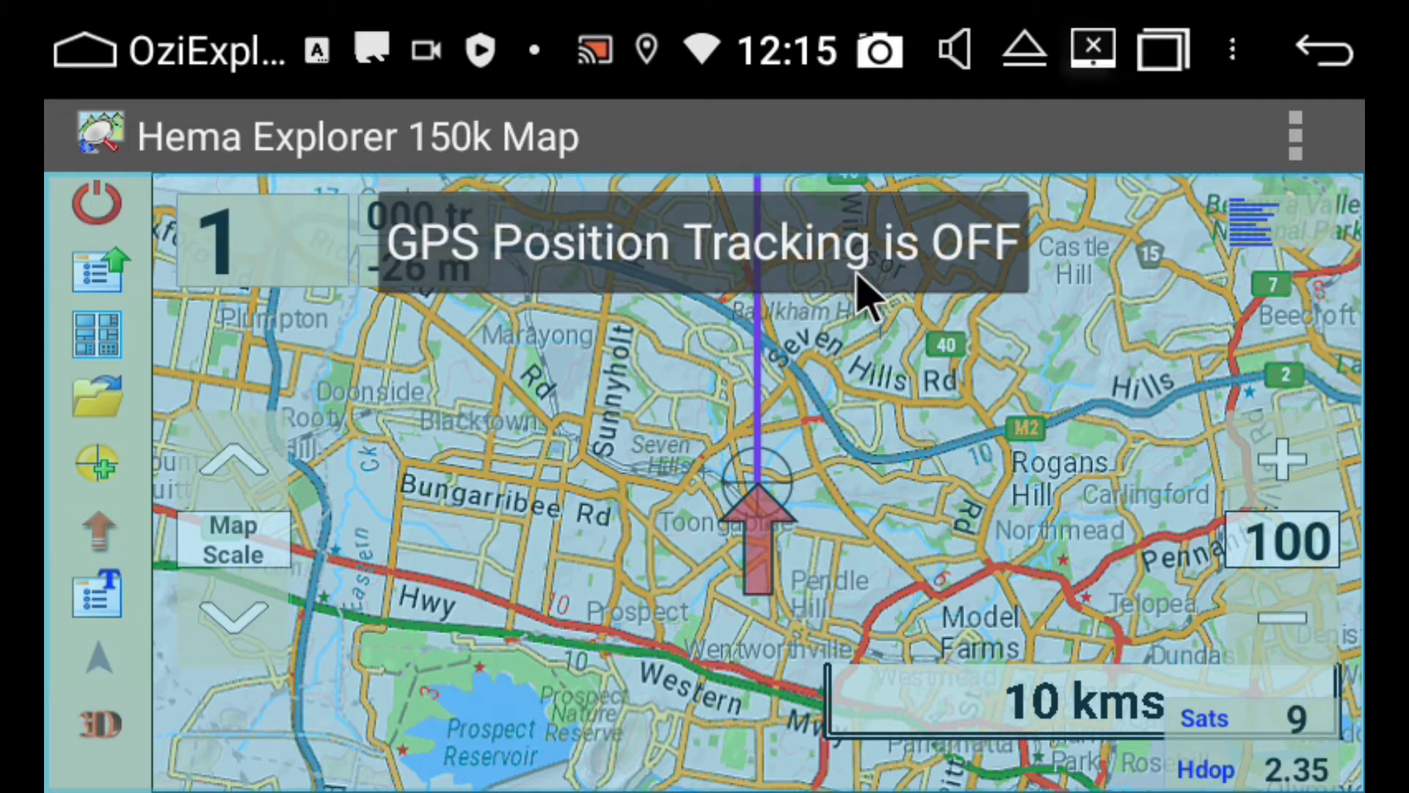
{"action": "left_click_drag", "start_coordinate": [645, 399], "coordinate": [963, 409]}
{"action": "left_click_drag", "start_coordinate": [729, 499], "coordinate": [922, 557]}
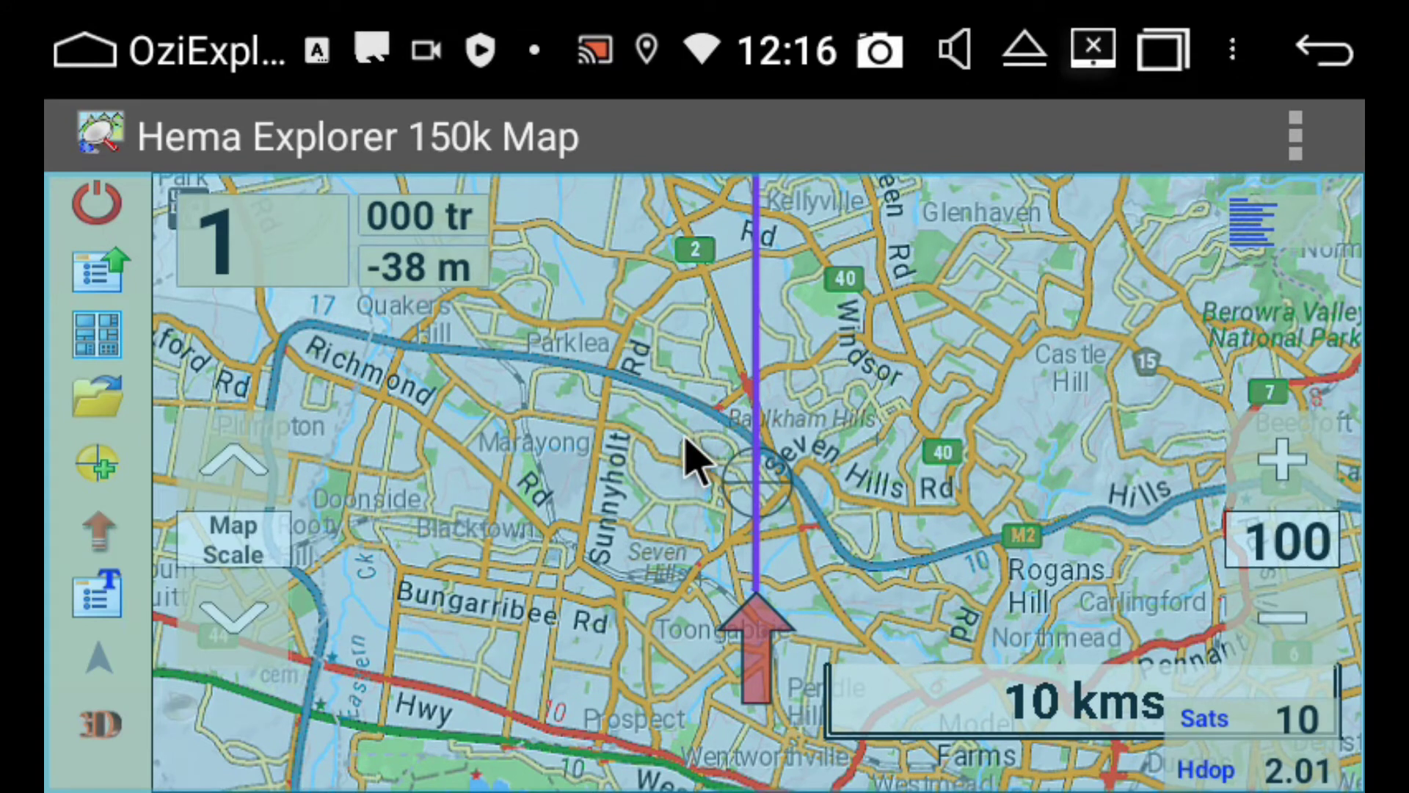
Step: In the map browser, go up one level into the Hema Regional Maps folder
{"action": "left_click", "coordinate": [87, 406]}
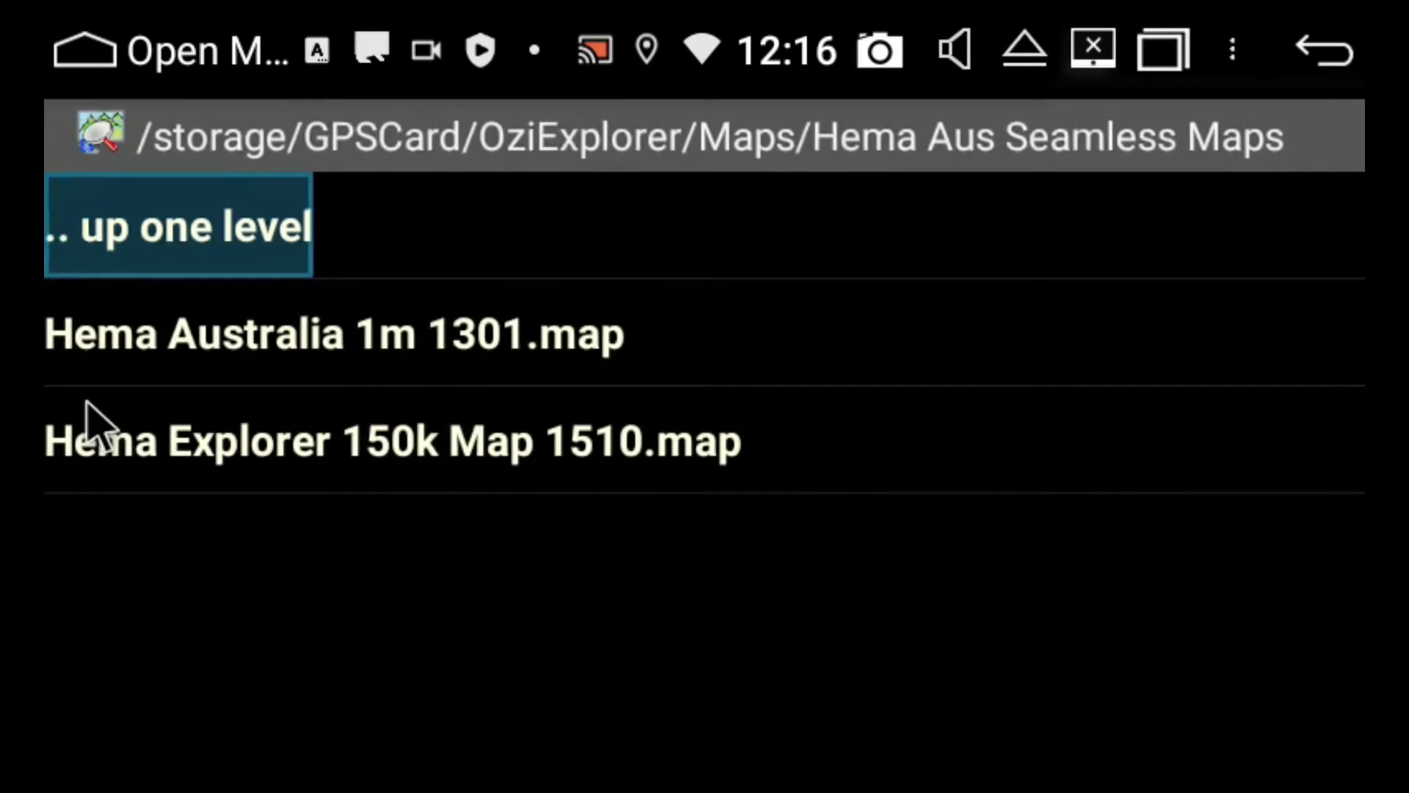
{"action": "left_click", "coordinate": [220, 233]}
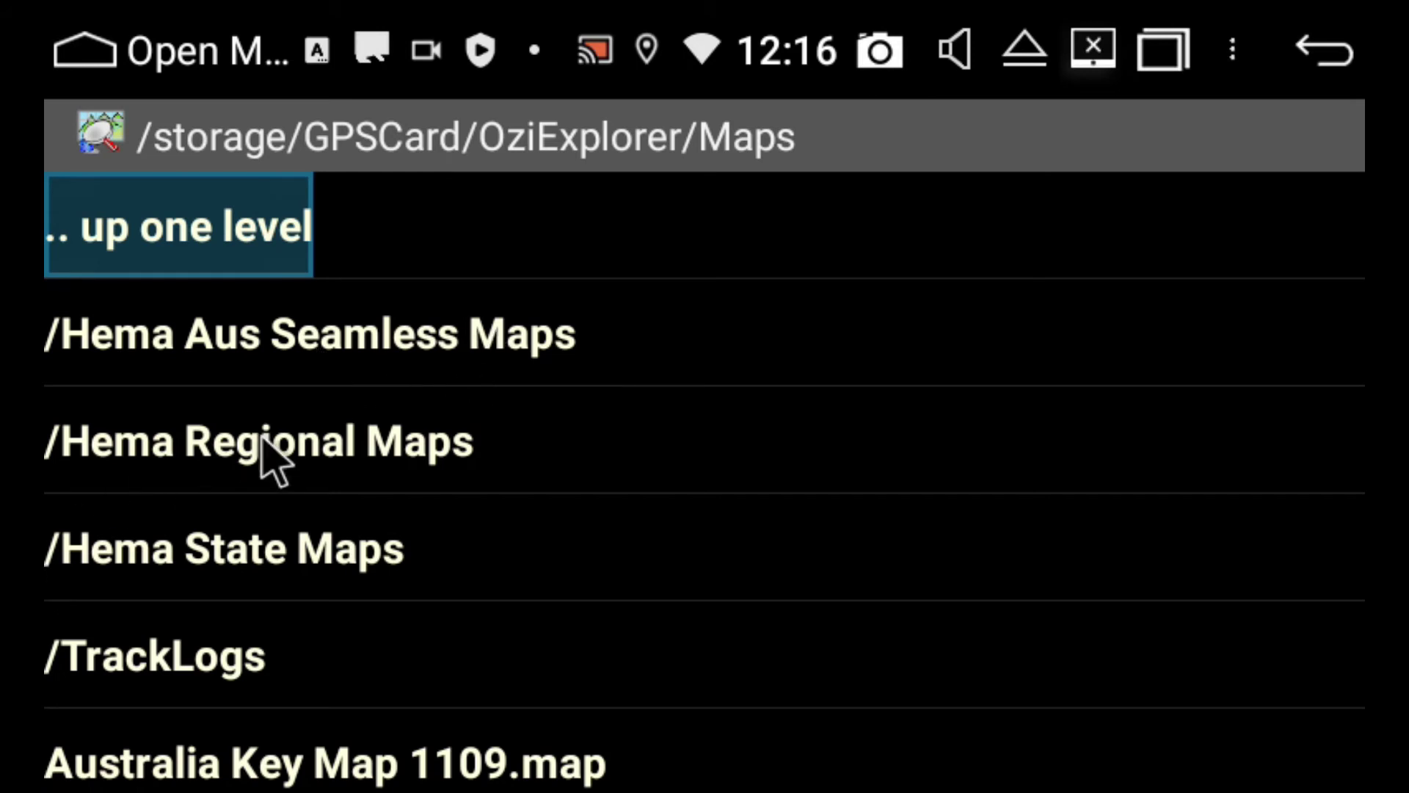
{"action": "left_click", "coordinate": [273, 463]}
Step: Scroll to the Kimberley folder and open The Kimberley Dampier Peninsula 1801.map
{"action": "left_click_drag", "start_coordinate": [640, 657], "coordinate": [755, 251]}
{"action": "left_click_drag", "start_coordinate": [408, 724], "coordinate": [452, 360]}
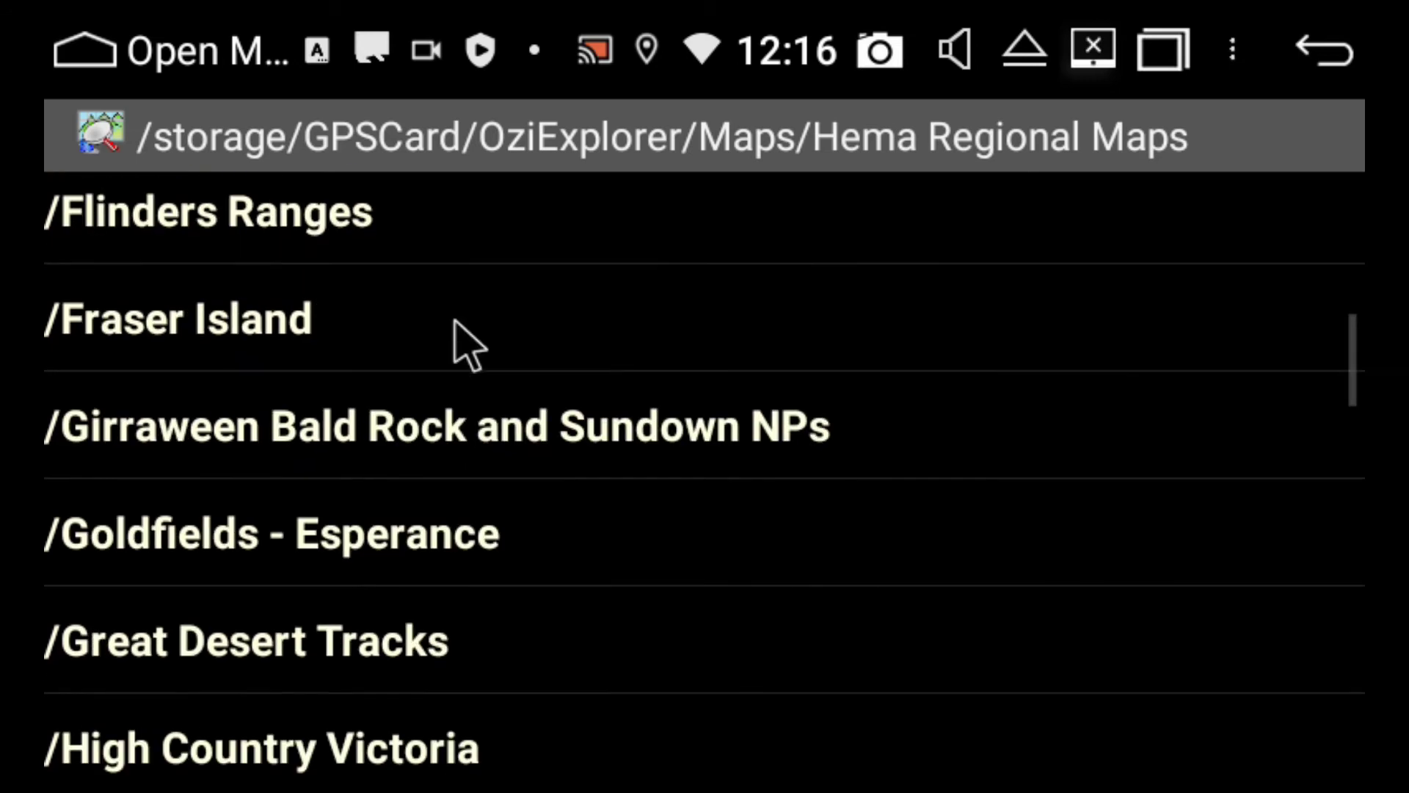
{"action": "left_click_drag", "start_coordinate": [415, 660], "coordinate": [489, 199]}
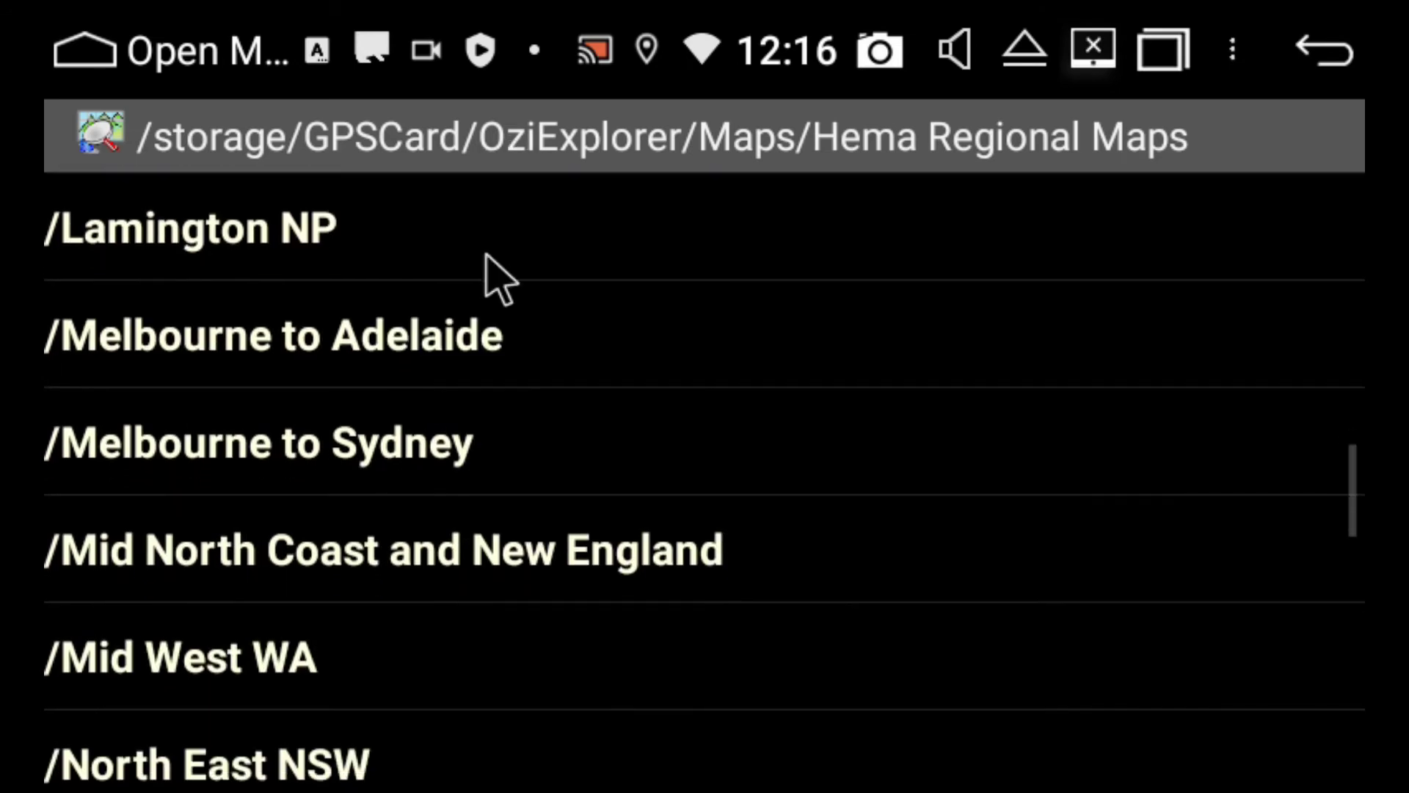
{"action": "left_click_drag", "start_coordinate": [431, 698], "coordinate": [566, 173]}
{"action": "left_click_drag", "start_coordinate": [478, 742], "coordinate": [535, 183]}
{"action": "left_click_drag", "start_coordinate": [510, 749], "coordinate": [551, 321]}
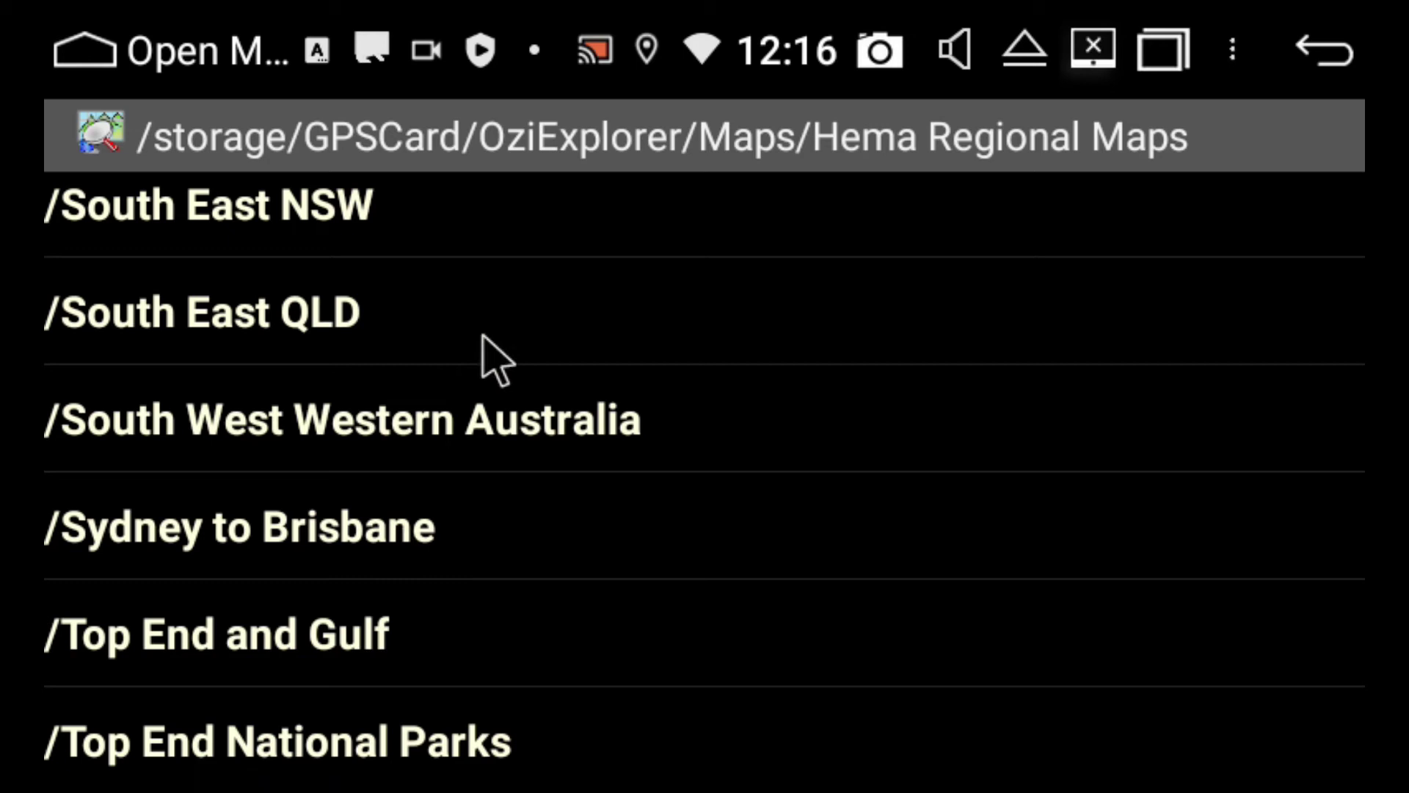
{"action": "left_click_drag", "start_coordinate": [499, 341], "coordinate": [403, 698]}
{"action": "left_click_drag", "start_coordinate": [481, 299], "coordinate": [413, 736]}
{"action": "left_click_drag", "start_coordinate": [503, 450], "coordinate": [488, 707]}
{"action": "left_click_drag", "start_coordinate": [519, 450], "coordinate": [519, 739]}
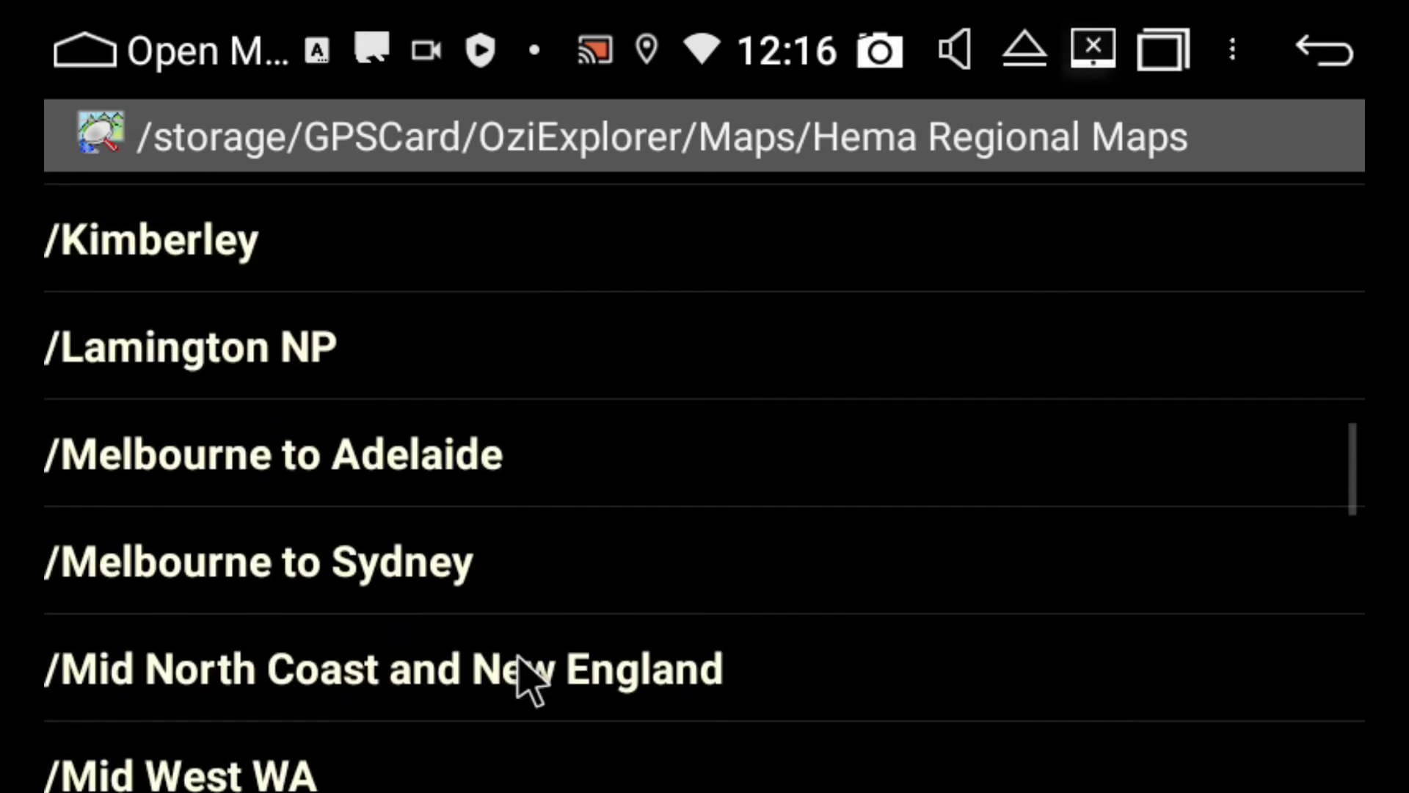
{"action": "left_click", "coordinate": [208, 275]}
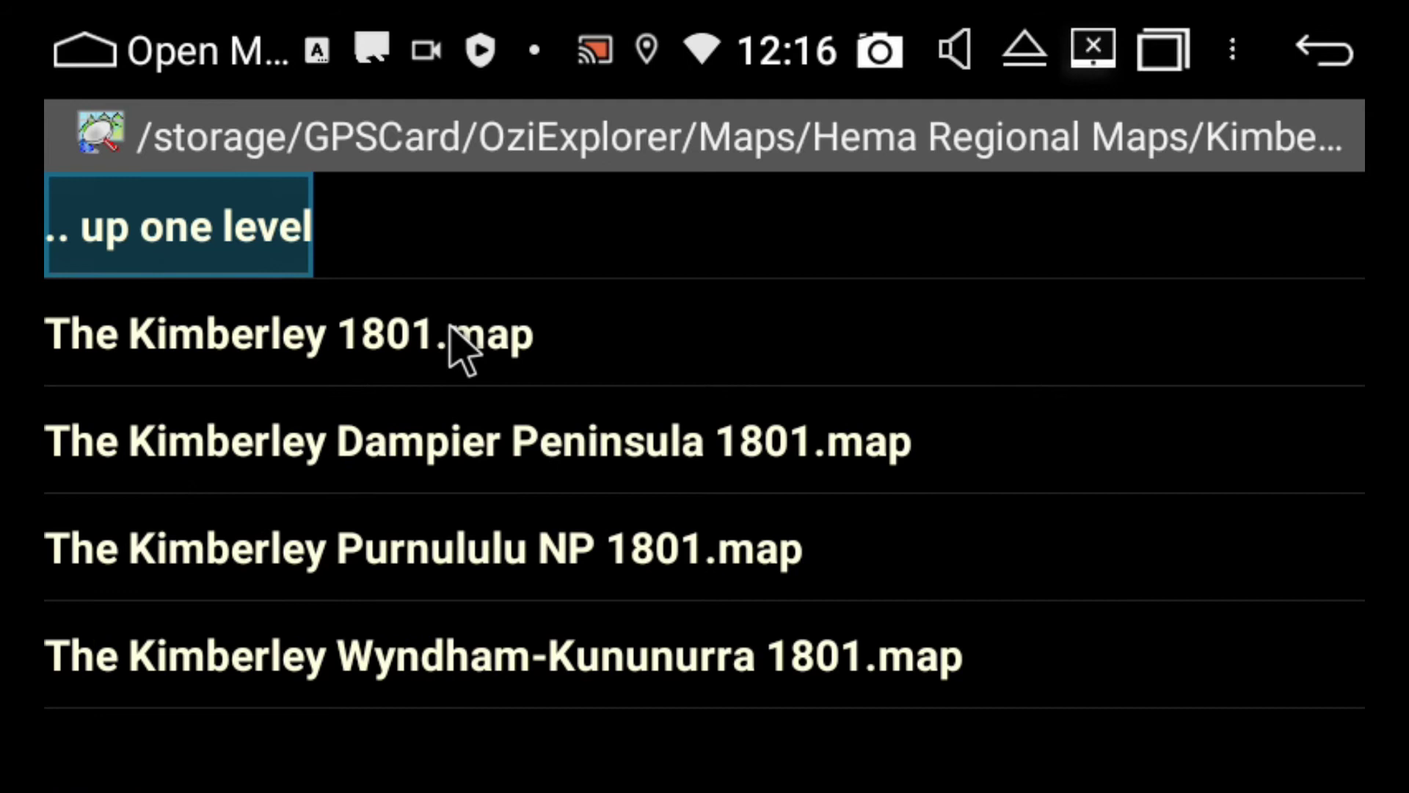
{"action": "left_click", "coordinate": [514, 451]}
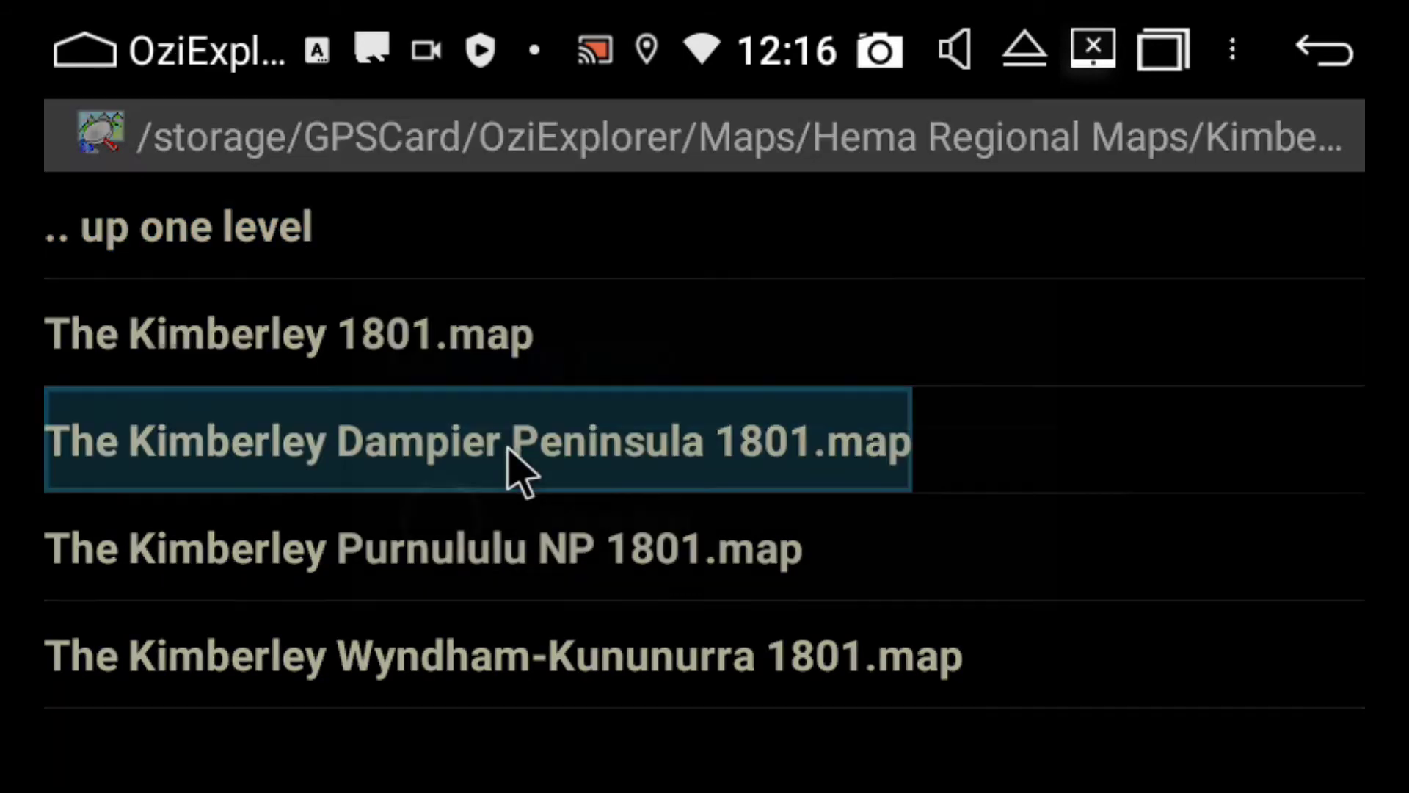
Step: Pan the Dampier Peninsula map from Cape Borda and Pender Bay to Beagle Bay and Munget
{"action": "left_click_drag", "start_coordinate": [928, 425], "coordinate": [836, 407]}
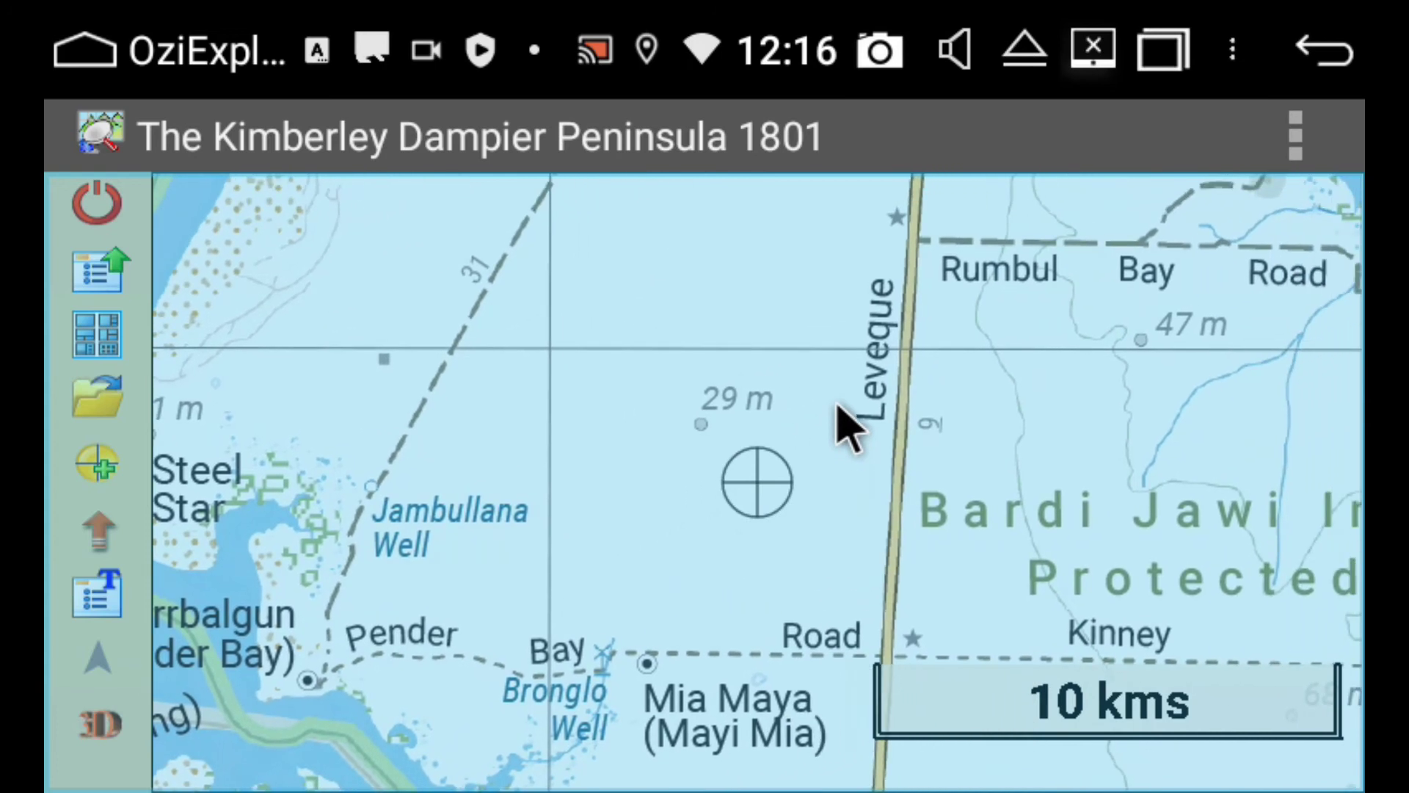
{"action": "left_click_drag", "start_coordinate": [705, 356], "coordinate": [1022, 472]}
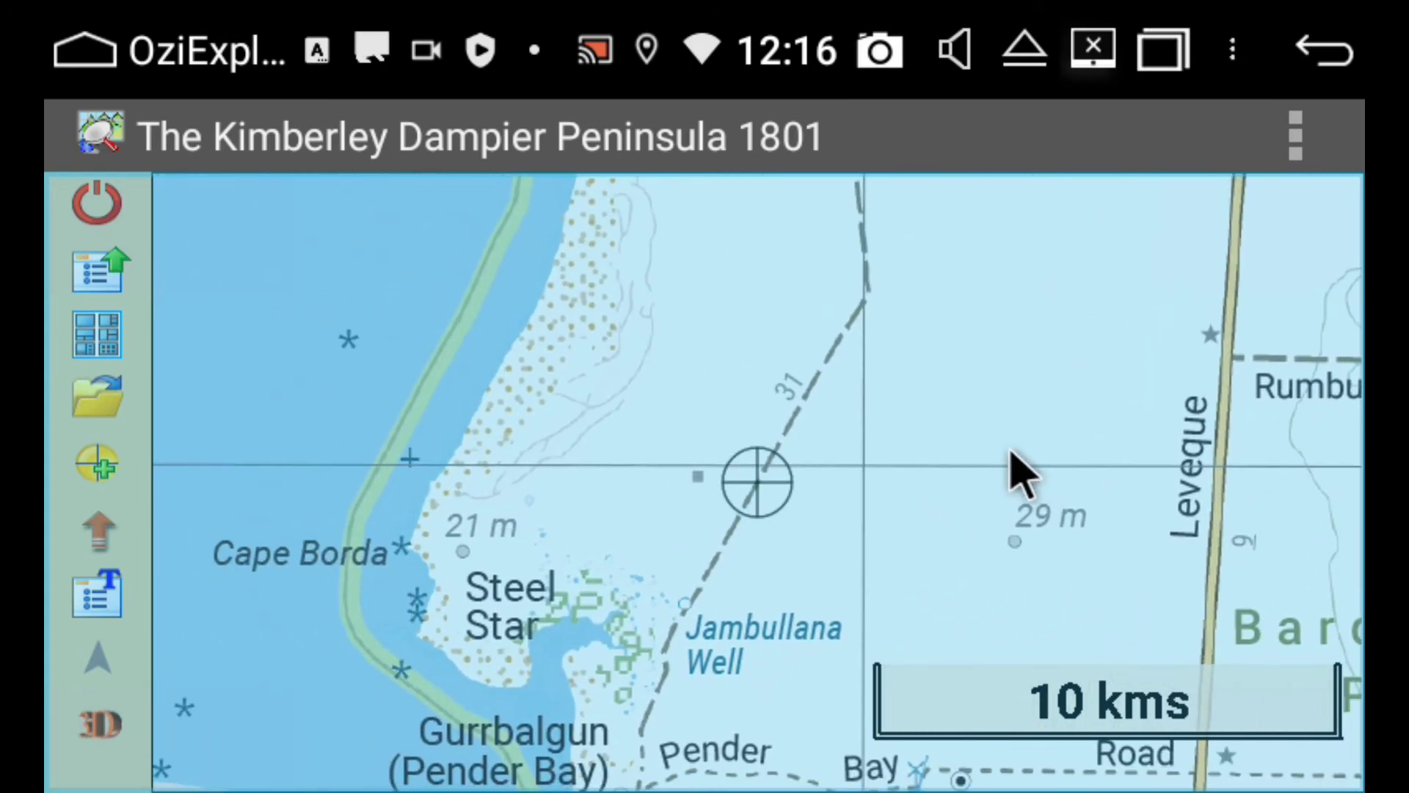
{"action": "left_click_drag", "start_coordinate": [632, 349], "coordinate": [804, 462]}
{"action": "left_click_drag", "start_coordinate": [1070, 447], "coordinate": [844, 351]}
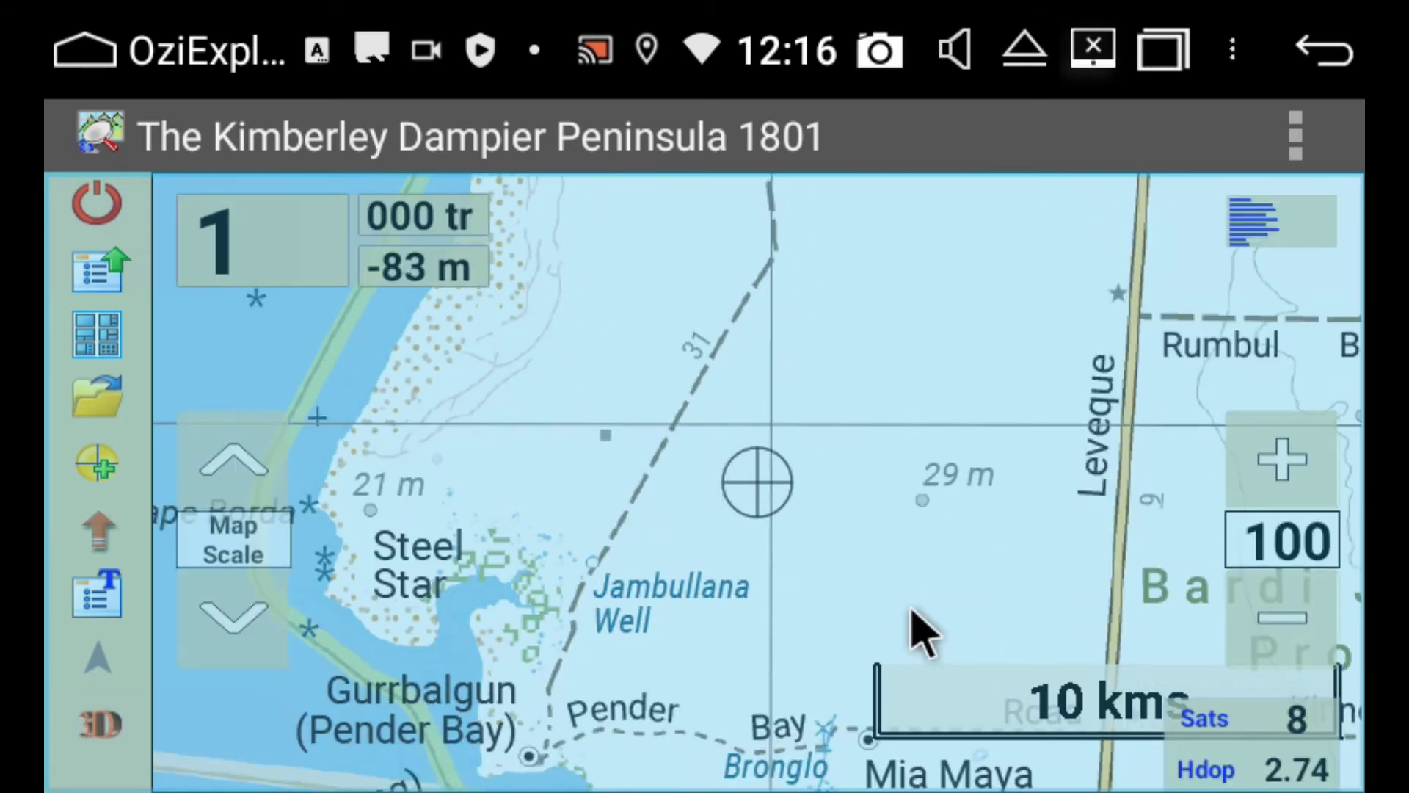
{"action": "left_click_drag", "start_coordinate": [896, 572], "coordinate": [885, 388]}
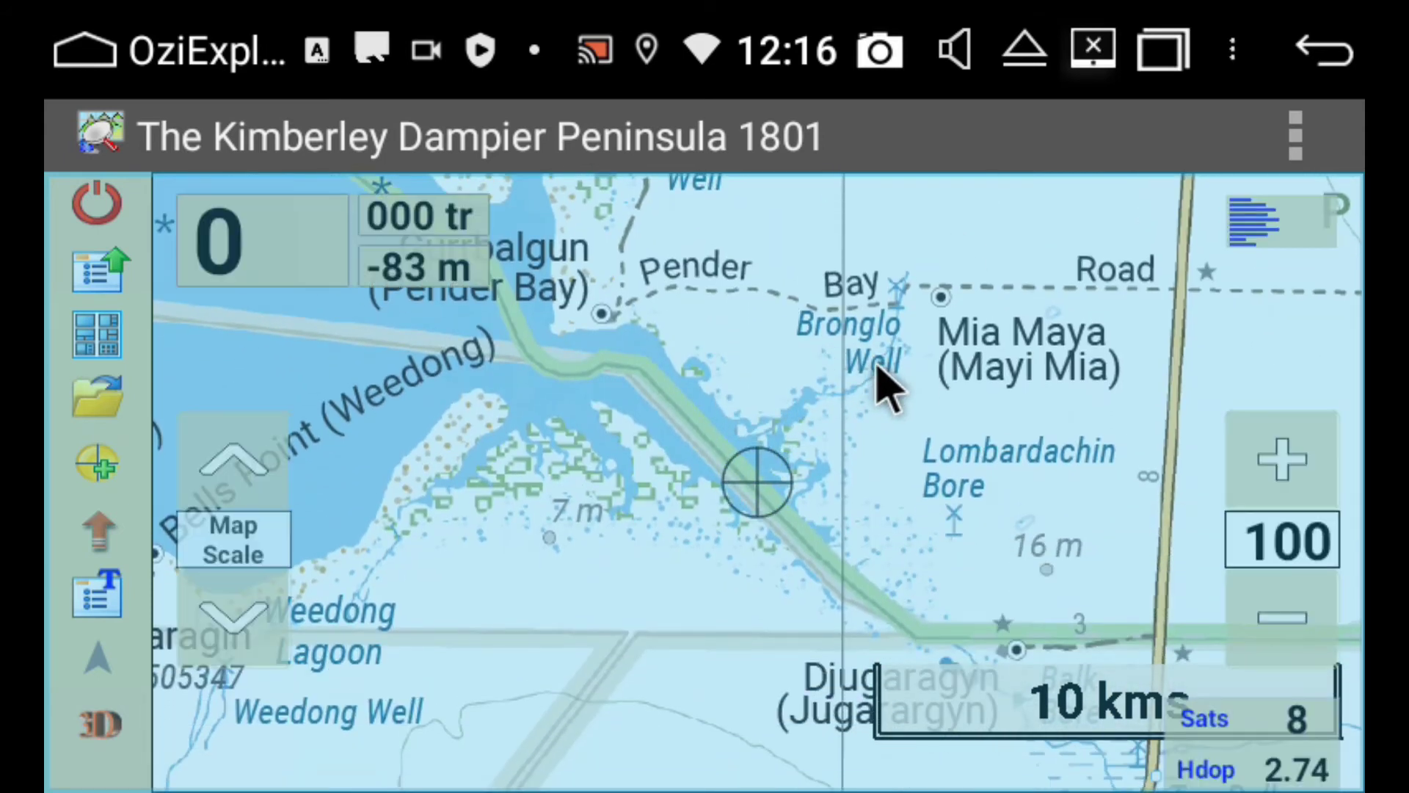
{"action": "left_click_drag", "start_coordinate": [934, 306], "coordinate": [947, 477]}
{"action": "left_click_drag", "start_coordinate": [582, 582], "coordinate": [759, 528]}
{"action": "left_click_drag", "start_coordinate": [910, 483], "coordinate": [944, 247]}
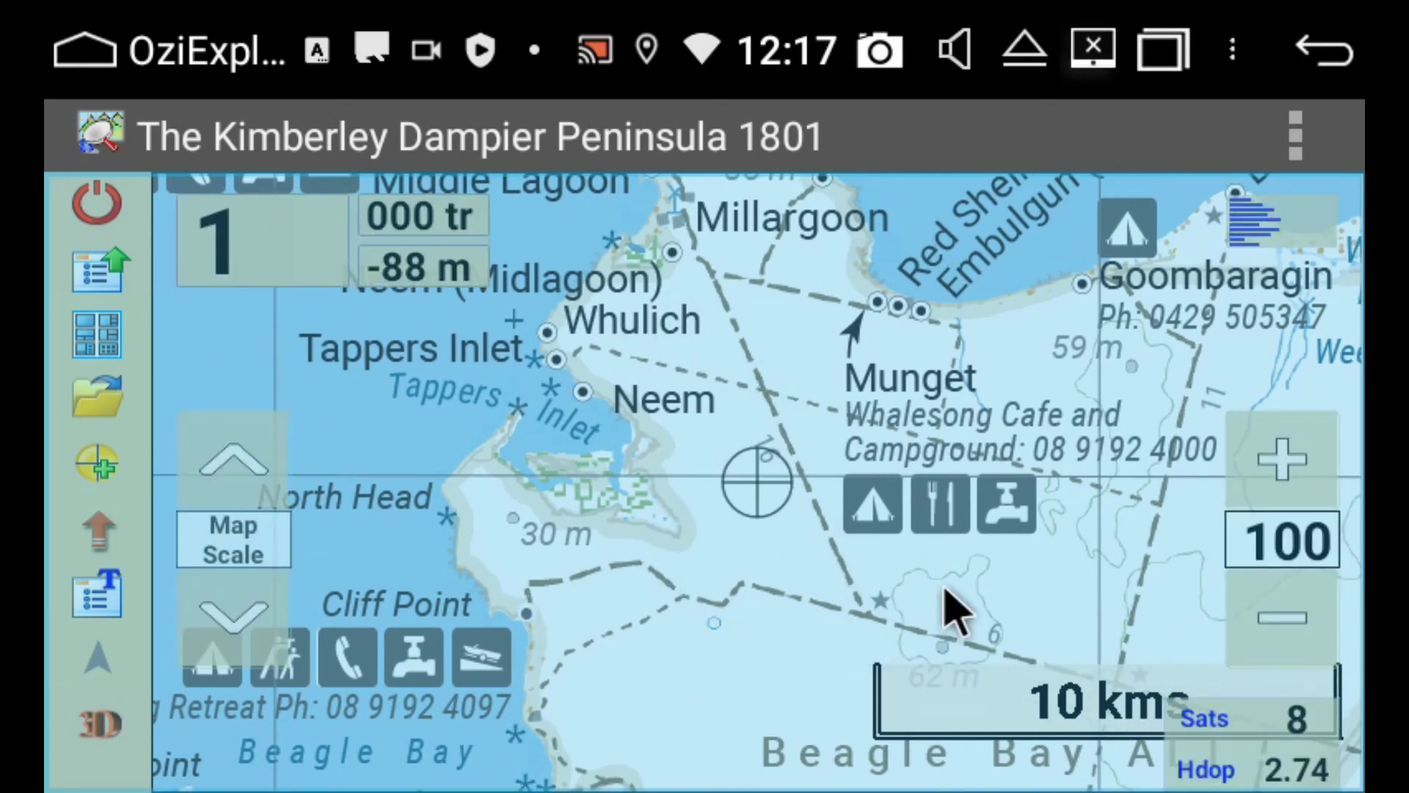
{"action": "left_click_drag", "start_coordinate": [944, 598], "coordinate": [944, 477]}
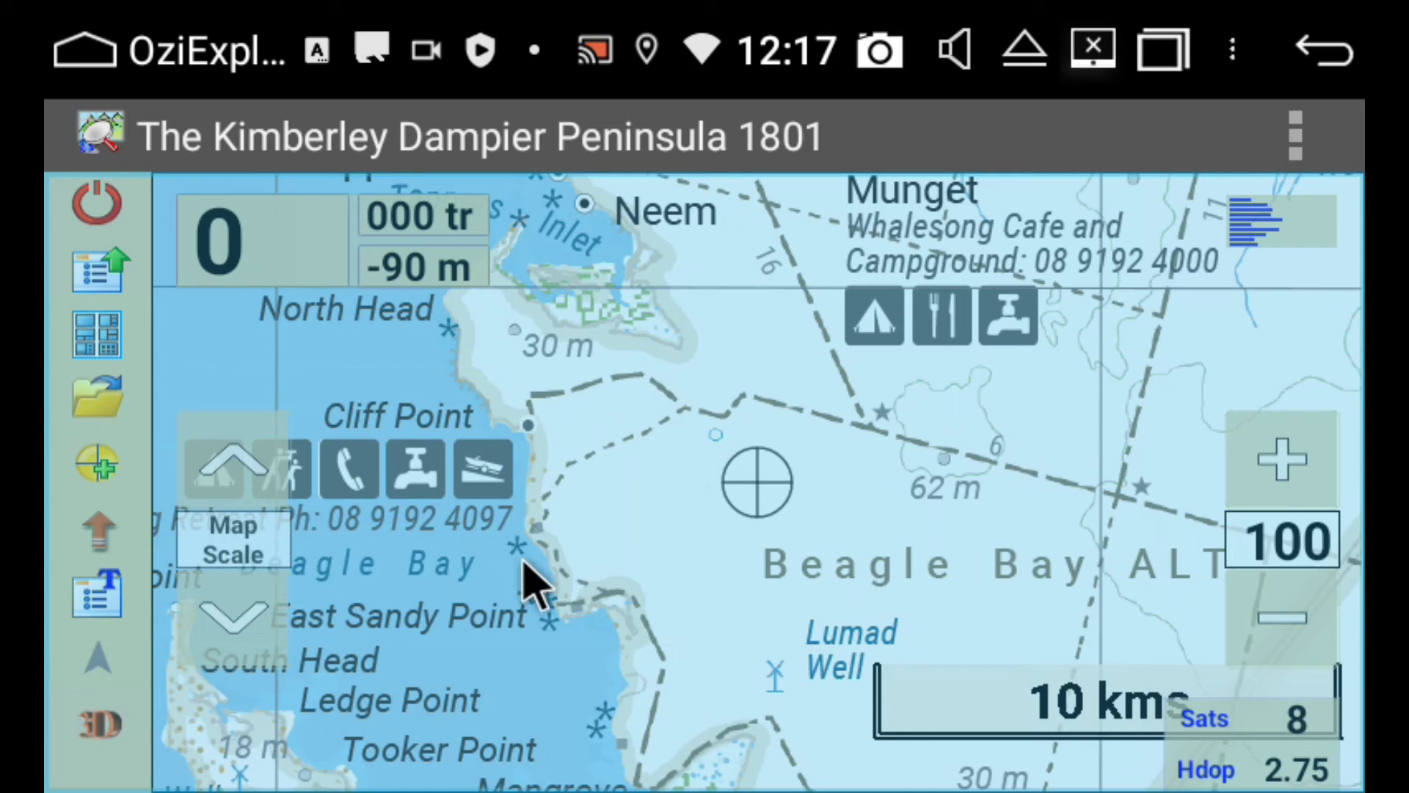
{"action": "left_click_drag", "start_coordinate": [962, 349], "coordinate": [843, 535]}
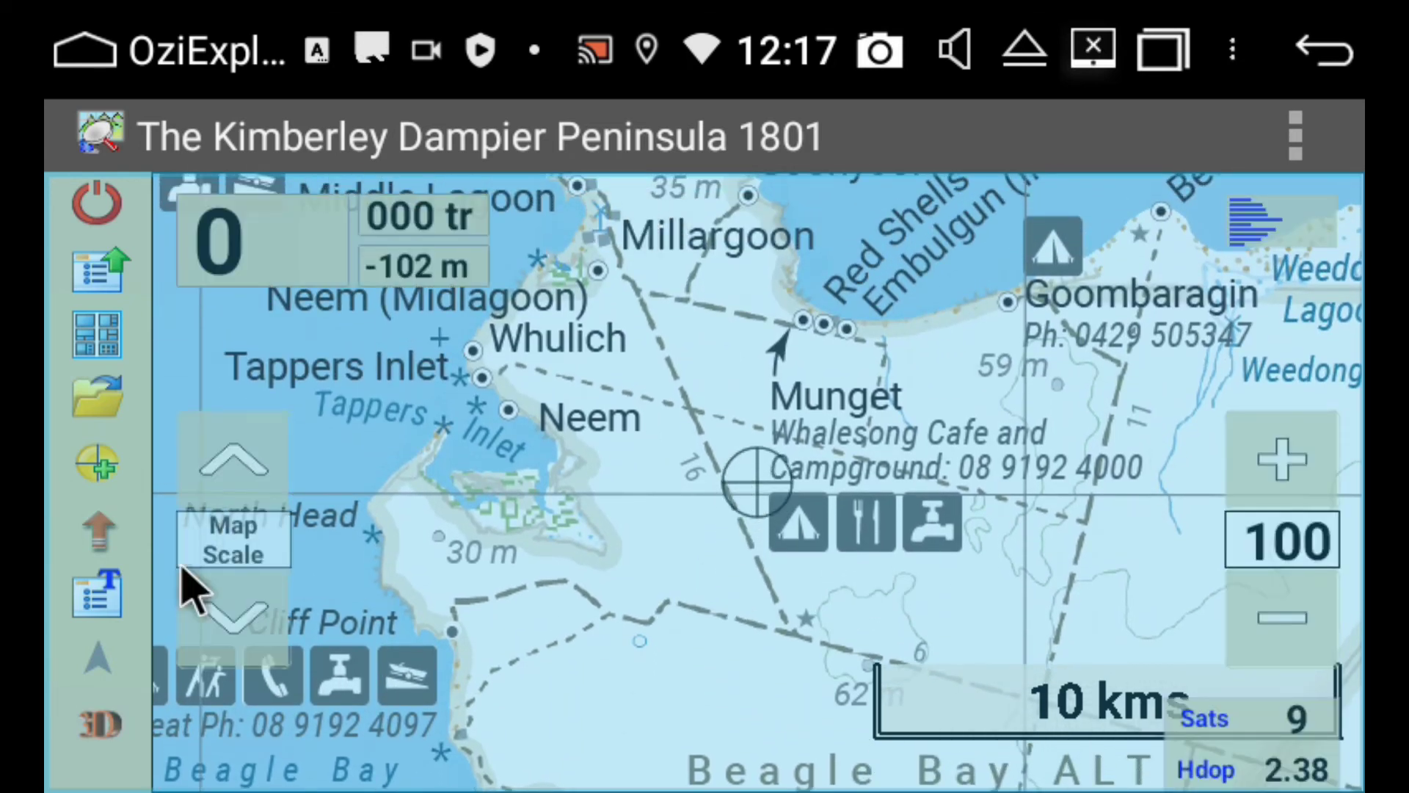
Step: Open Cape York 1704.map, then re-enable GPS tracking to return to the Hema 150k map
{"action": "left_click", "coordinate": [101, 398]}
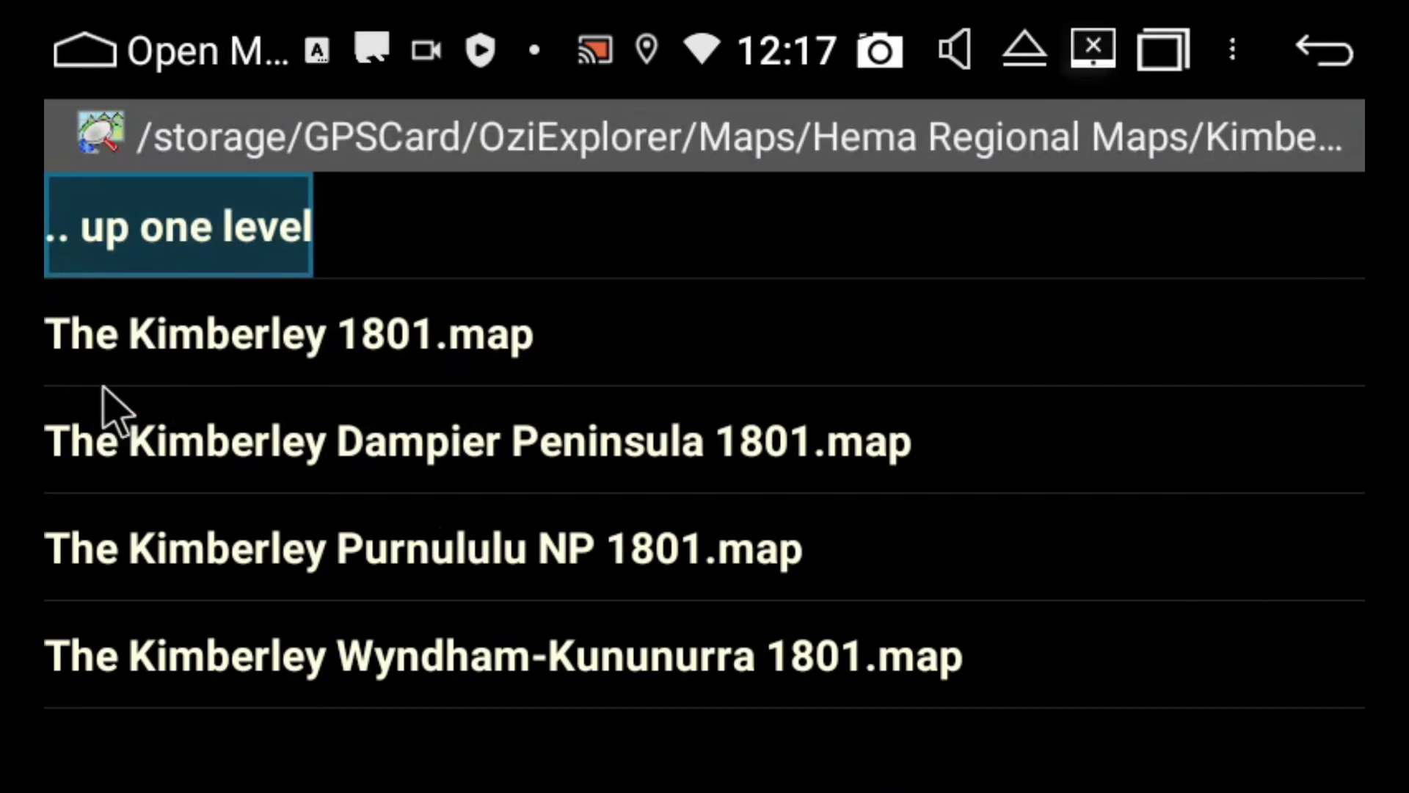
{"action": "left_click", "coordinate": [149, 226]}
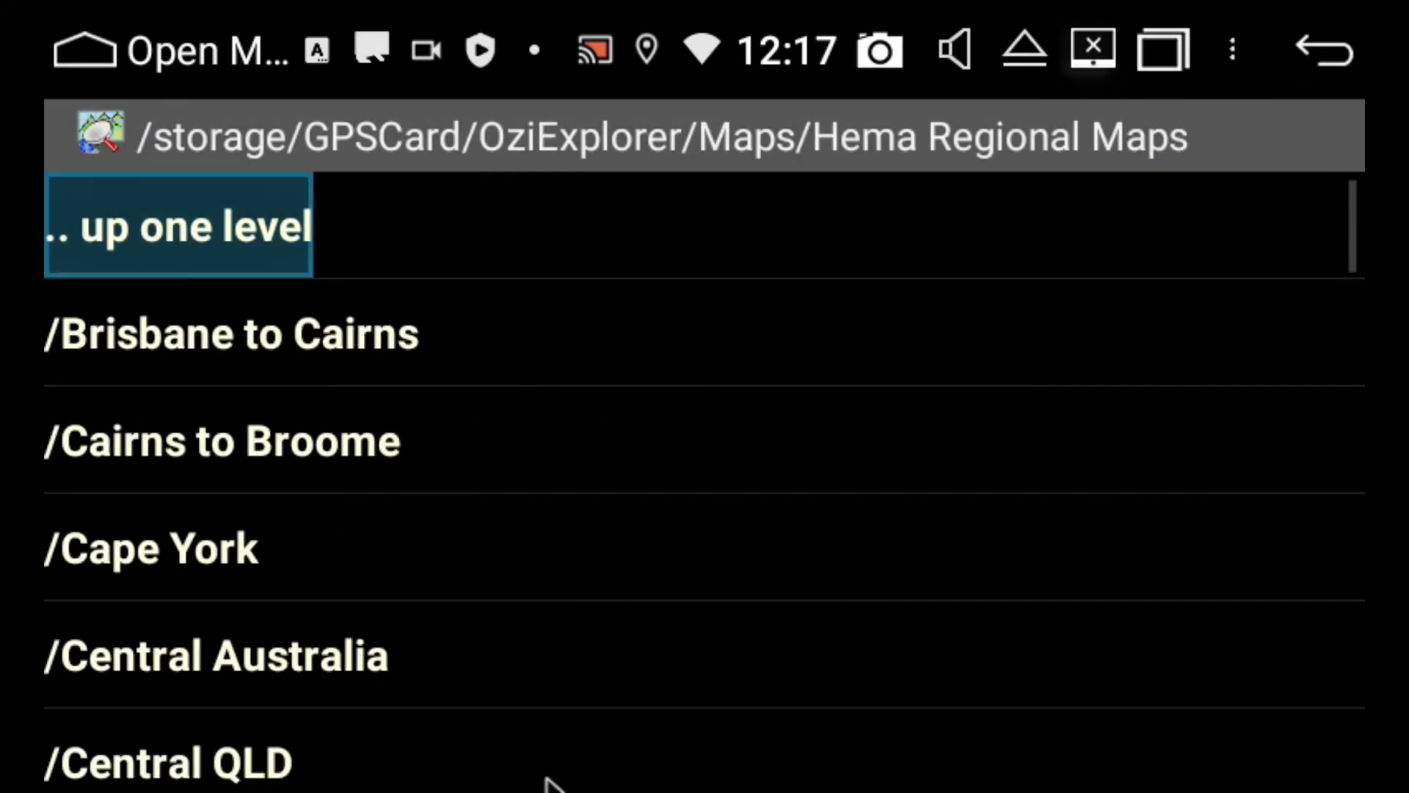
{"action": "left_click_drag", "start_coordinate": [471, 636], "coordinate": [533, 389]}
{"action": "left_click", "coordinate": [203, 339]}
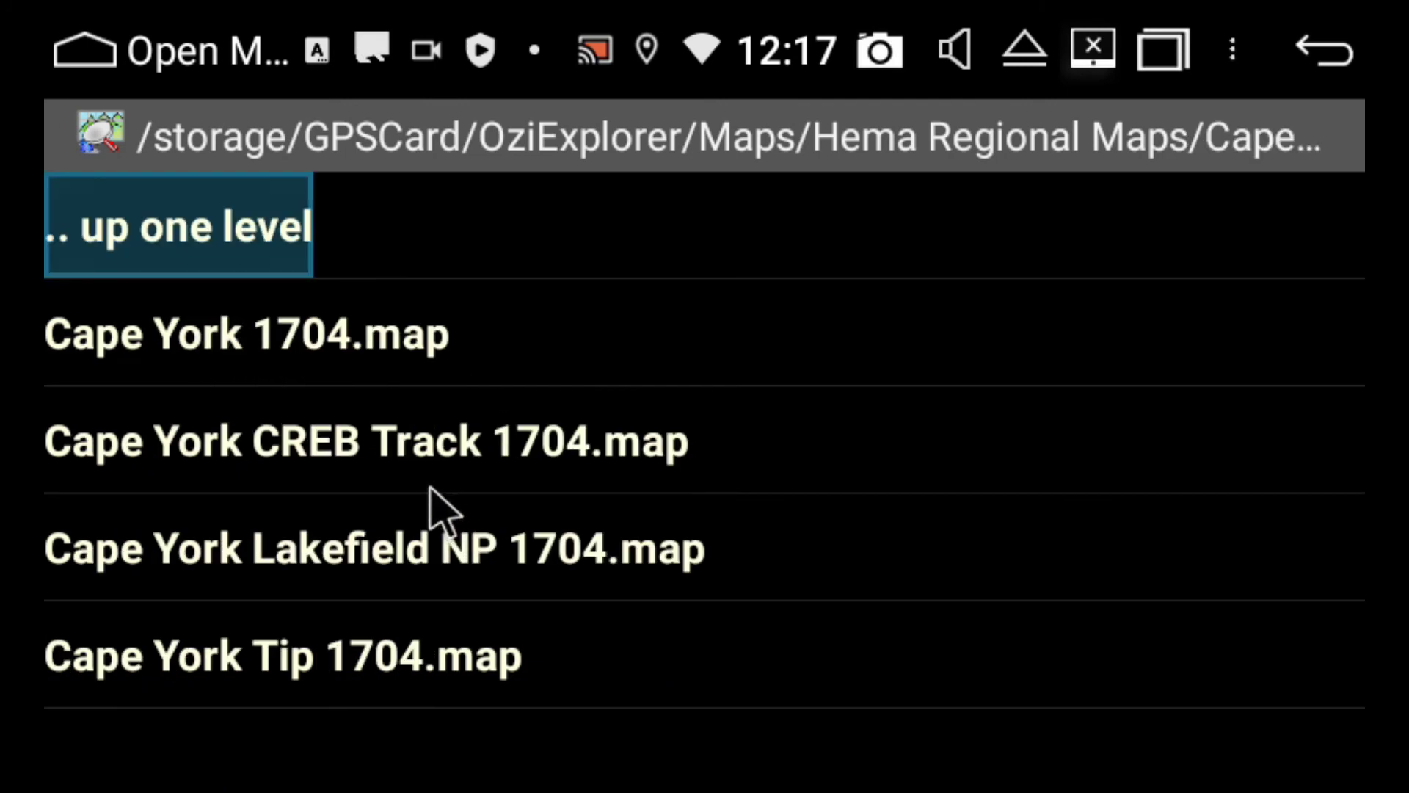
{"action": "left_click", "coordinate": [357, 374]}
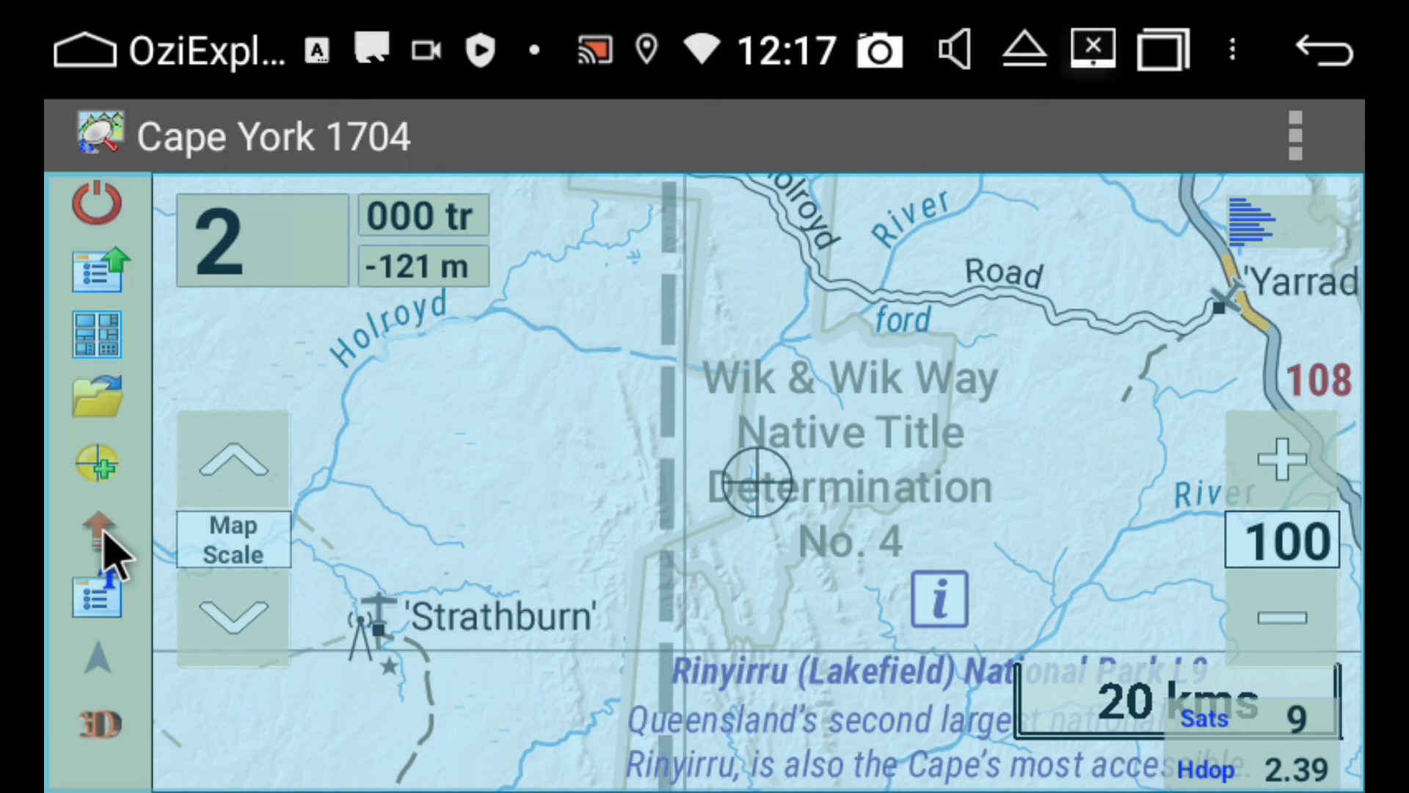
{"action": "left_click", "coordinate": [102, 532]}
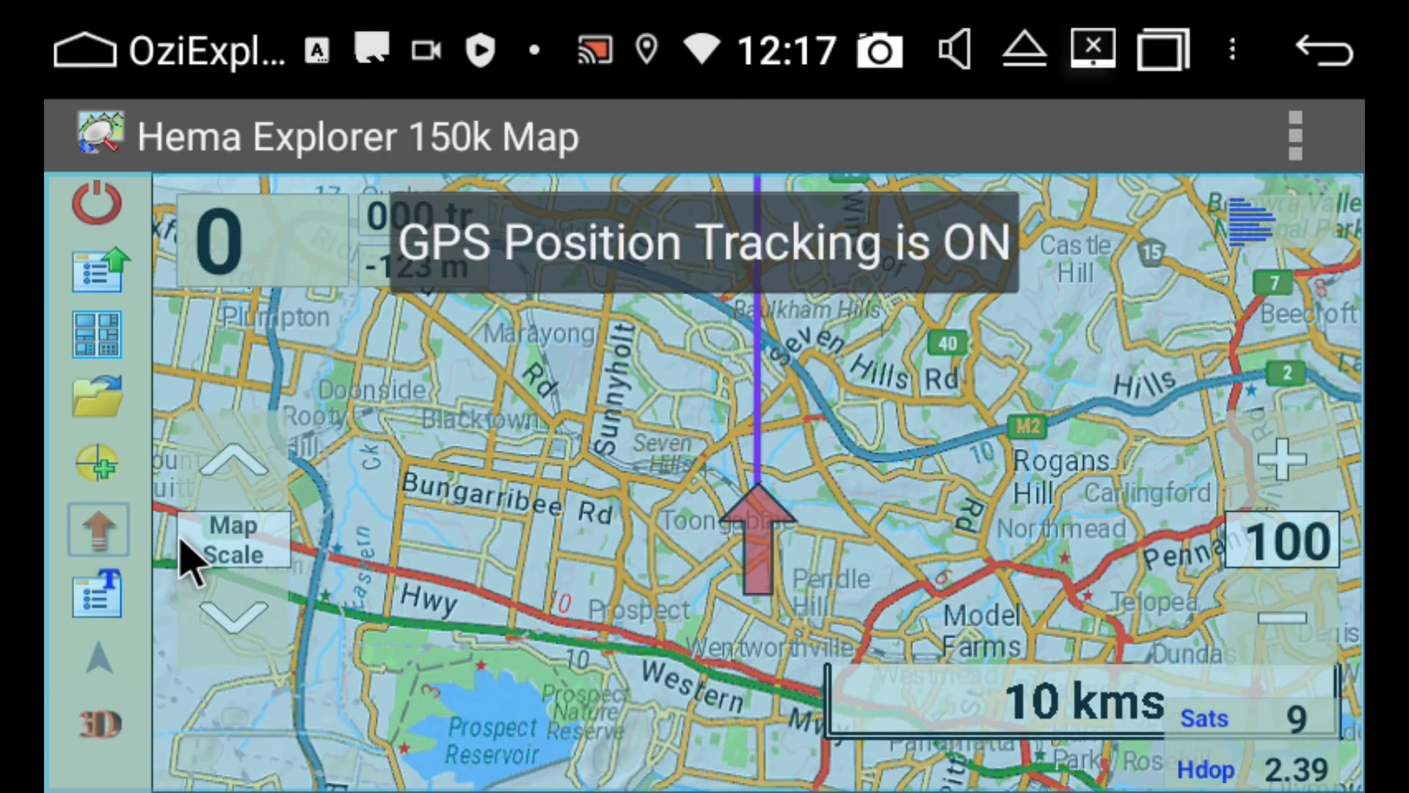